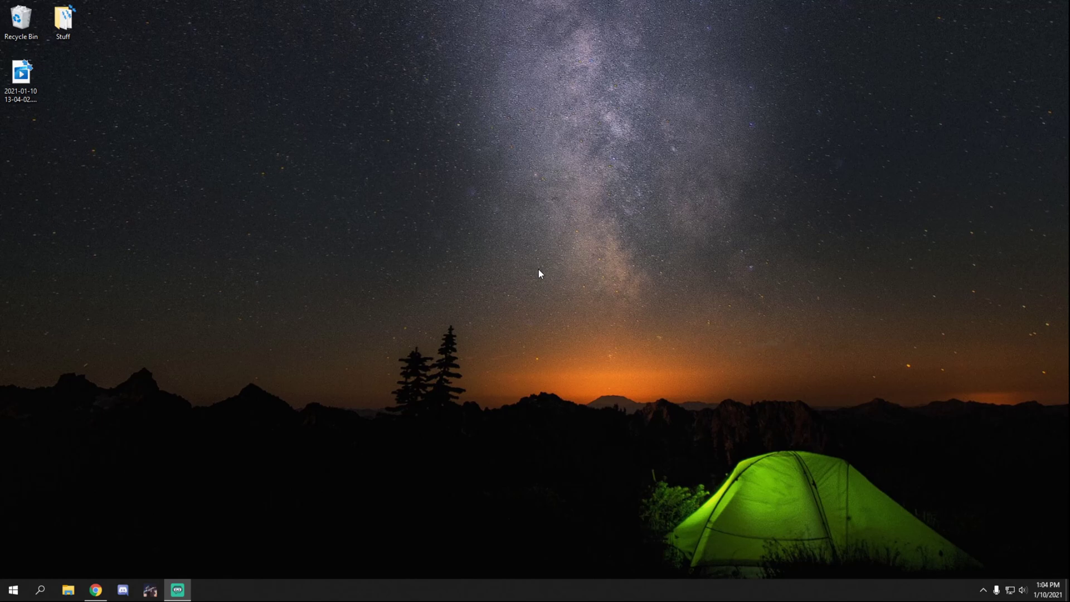
Step: Bring back CanYouSeeMe.org, highlight its port 30120 timed-out error, then go to the router's page
{"action": "left_click", "coordinate": [93, 585]}
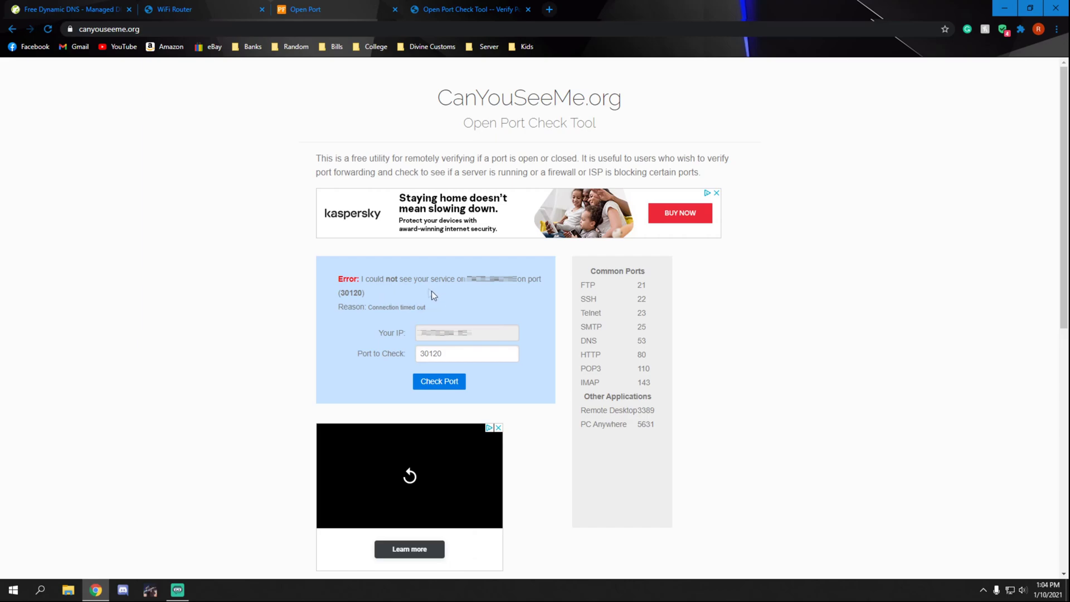
{"action": "triple_click", "coordinate": [400, 294]}
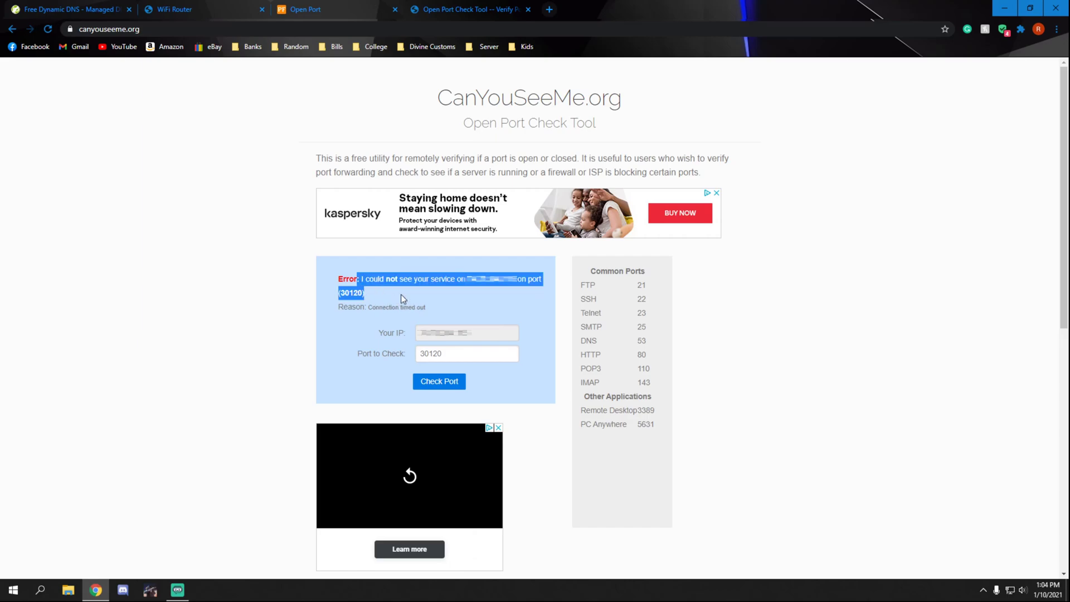
{"action": "left_click", "coordinate": [402, 295]}
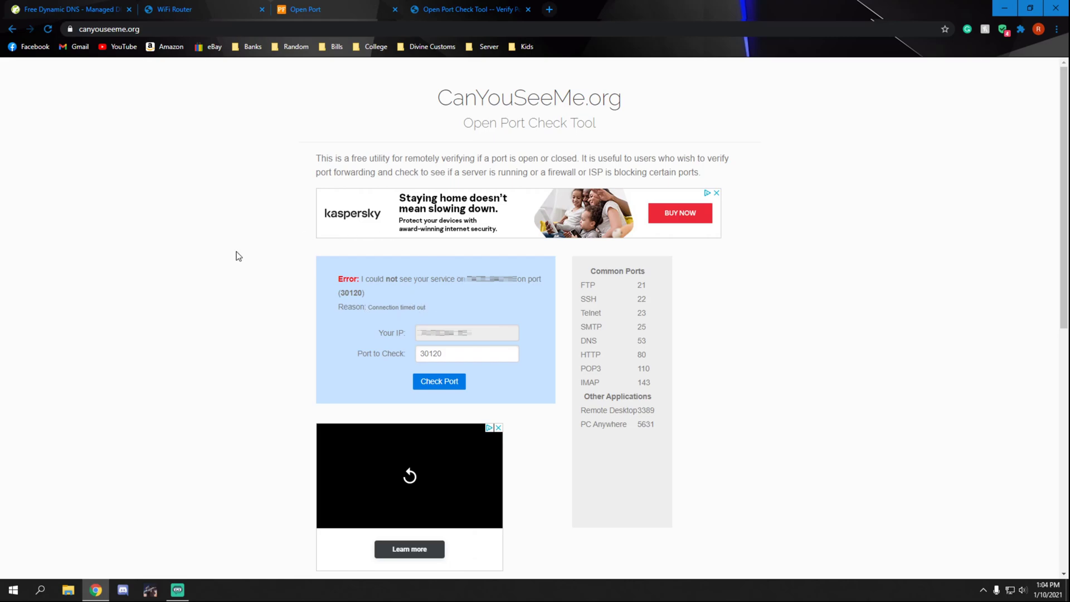
{"action": "left_click", "coordinate": [208, 8]}
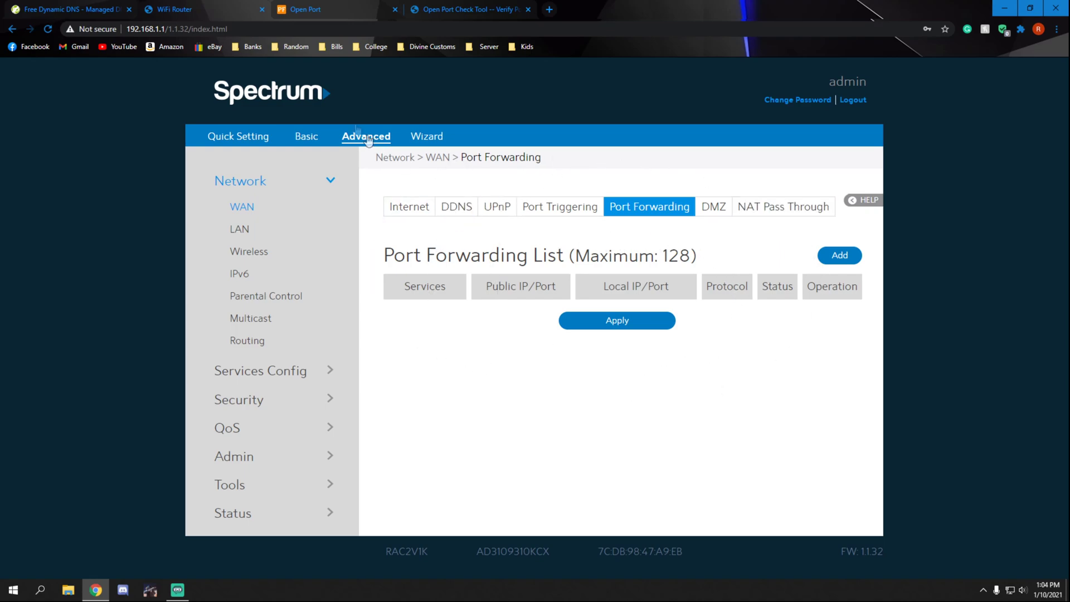
Step: On portforward.com, open the Comstar WA-6202 port forwarding guide and read through it
{"action": "left_click", "coordinate": [316, 12]}
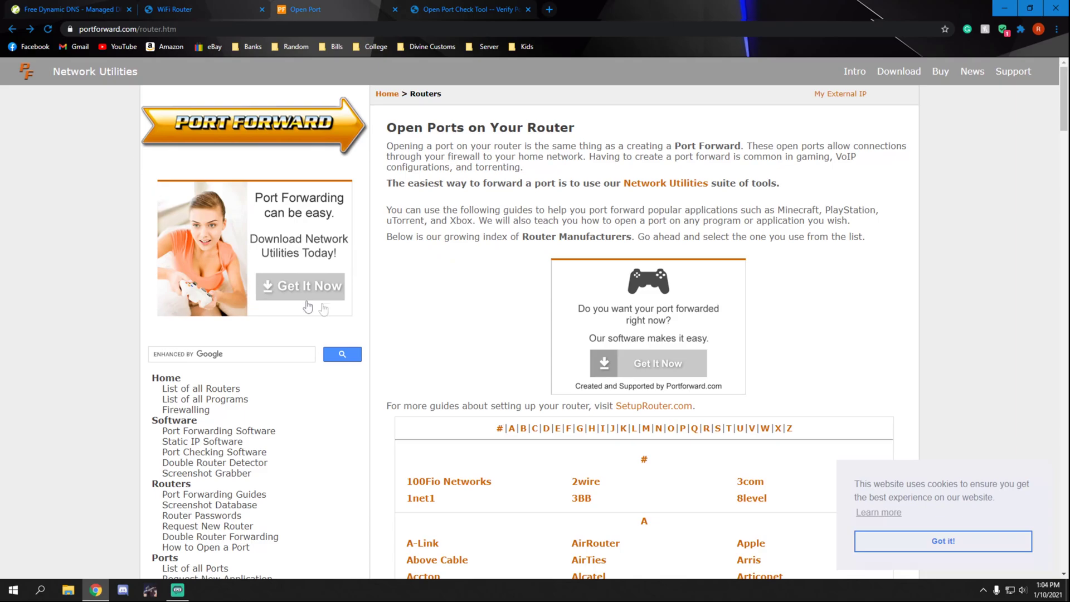
{"action": "scroll", "coordinate": [579, 331], "scroll_direction": "down", "scroll_amount": 2}
{"action": "scroll", "coordinate": [580, 331], "scroll_direction": "down", "scroll_amount": 15}
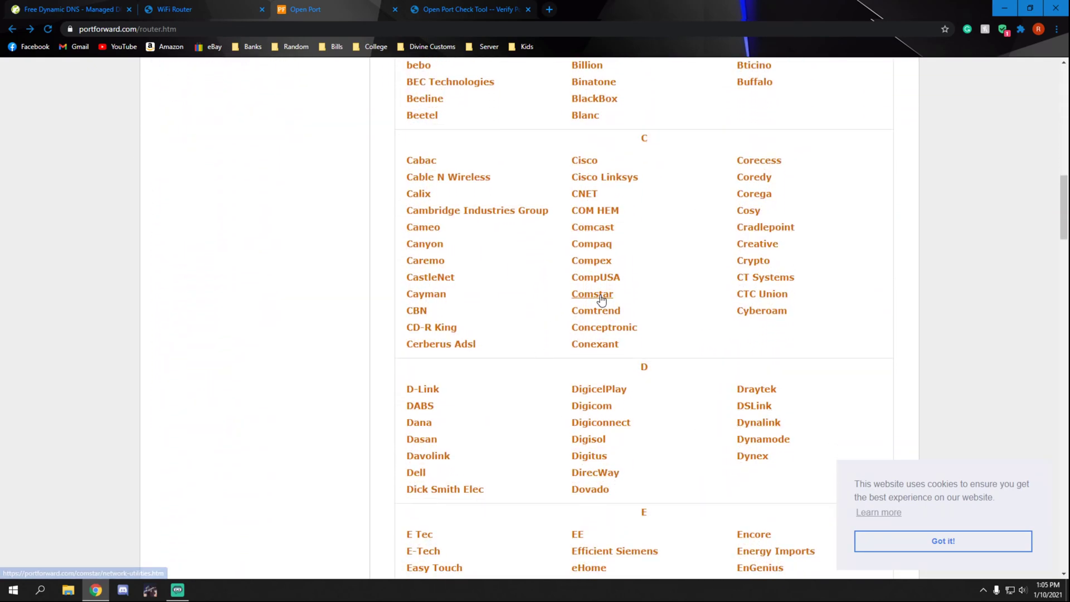
{"action": "left_click", "coordinate": [602, 299]}
{"action": "left_click", "coordinate": [534, 318]}
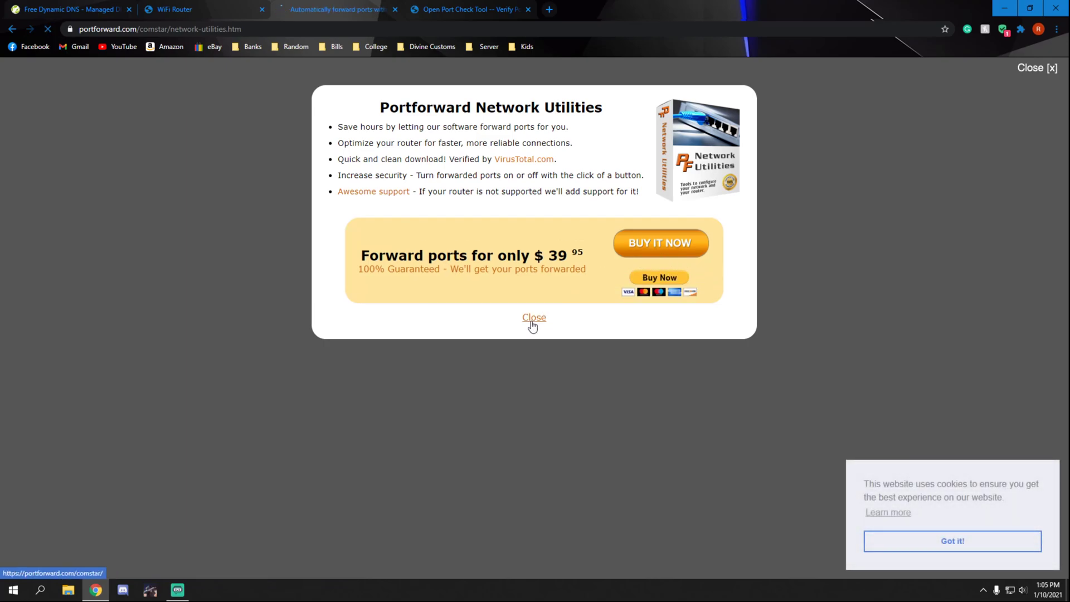
{"action": "left_click", "coordinate": [437, 246]}
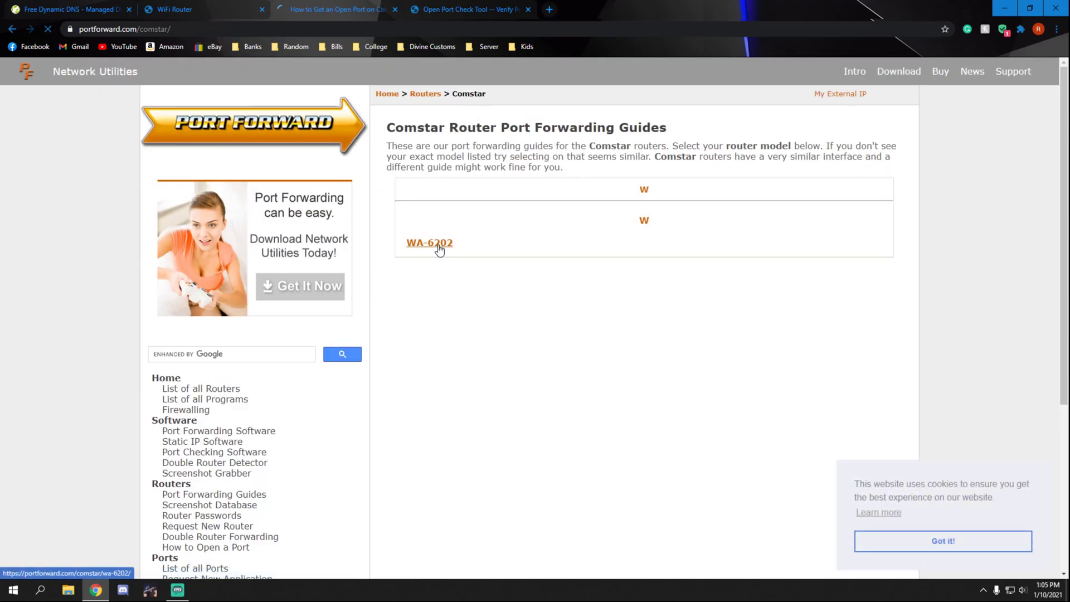
{"action": "scroll", "coordinate": [641, 341], "scroll_direction": "down", "scroll_amount": 7}
{"action": "scroll", "coordinate": [637, 368], "scroll_direction": "down", "scroll_amount": 14}
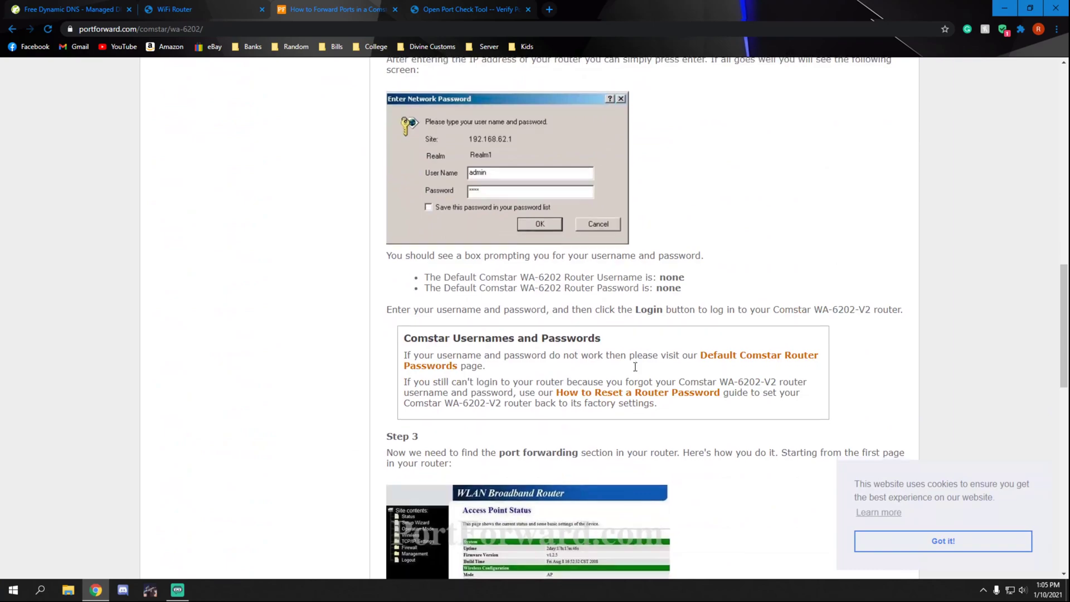
{"action": "scroll", "coordinate": [533, 292], "scroll_direction": "down", "scroll_amount": 8}
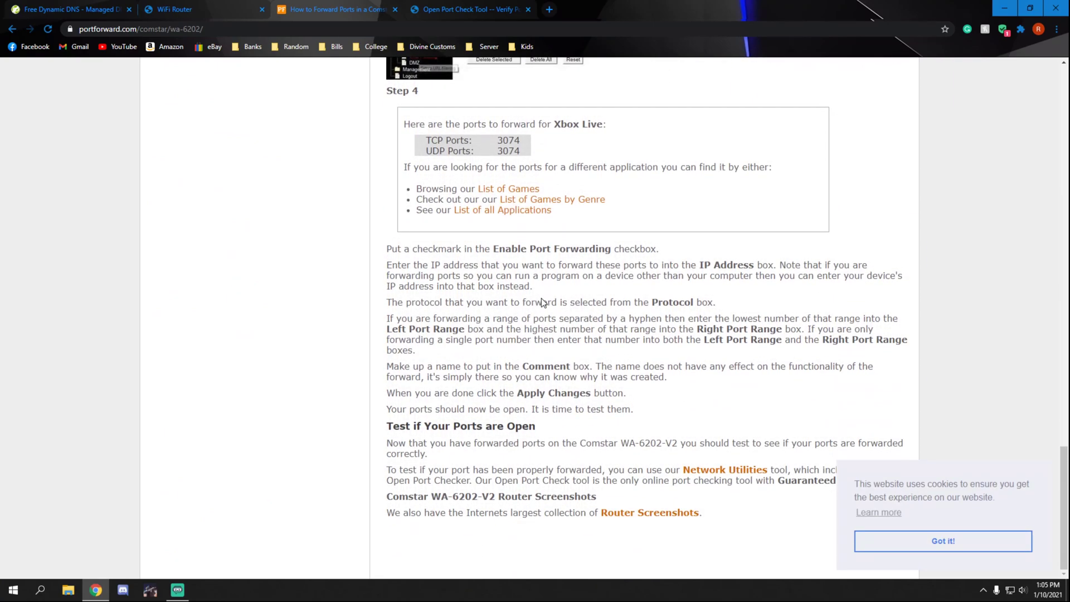
{"action": "scroll", "coordinate": [631, 300], "scroll_direction": "up", "scroll_amount": 6}
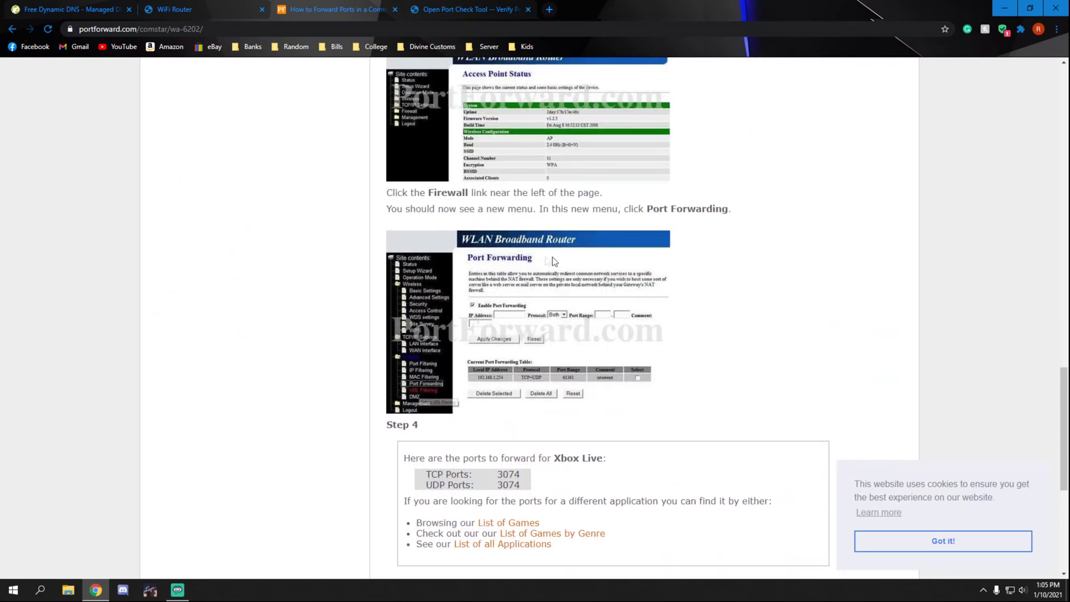
{"action": "scroll", "coordinate": [489, 295], "scroll_direction": "up", "scroll_amount": 9}
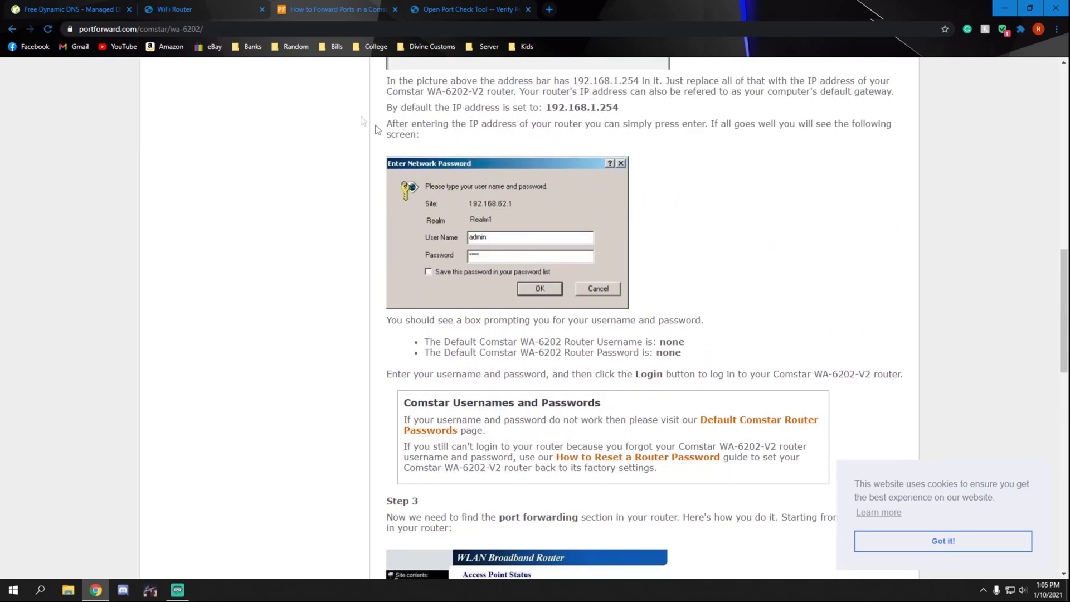
Step: Go back to the router manufacturer index, browse it, then return to the router's Port Forwarding page
{"action": "key", "text": "alt+Left"}
{"action": "key", "text": "alt+Left"}
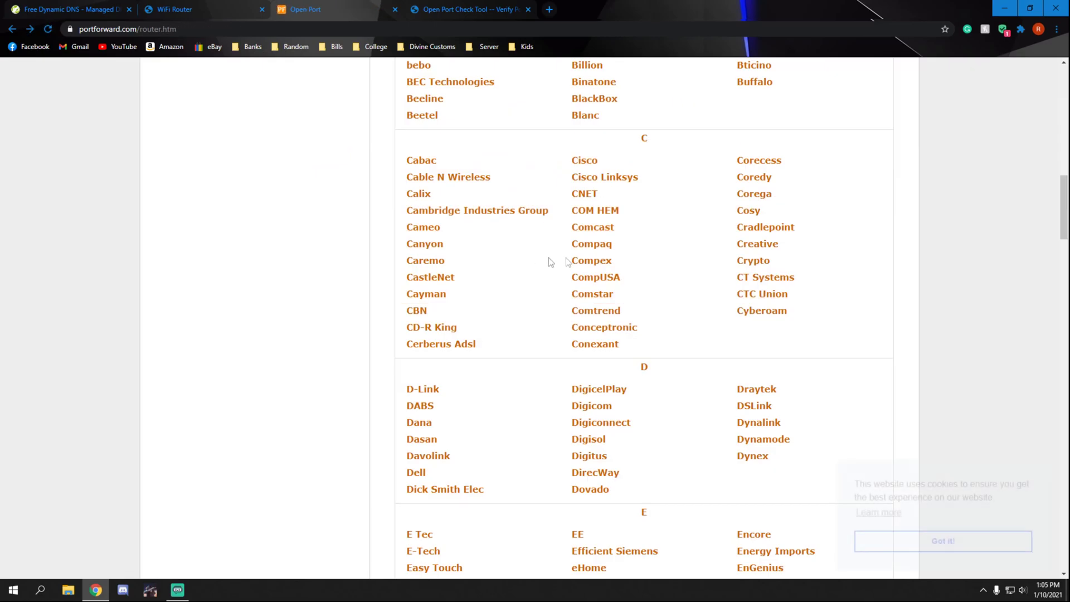
{"action": "scroll", "coordinate": [631, 378], "scroll_direction": "down", "scroll_amount": 10}
{"action": "scroll", "coordinate": [631, 378], "scroll_direction": "up", "scroll_amount": 15}
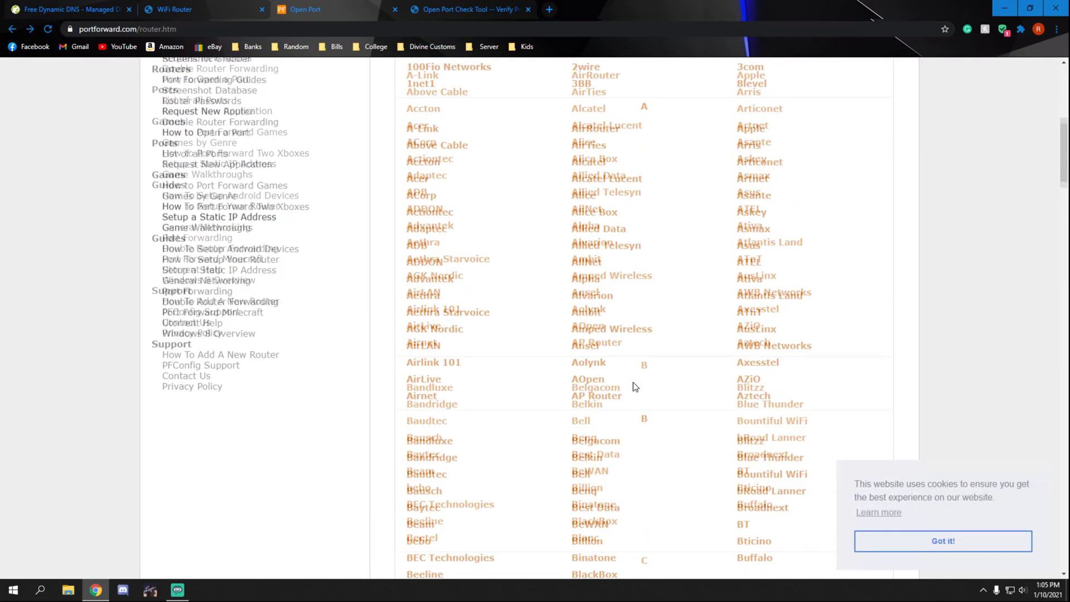
{"action": "scroll", "coordinate": [633, 387], "scroll_direction": "up", "scroll_amount": 5}
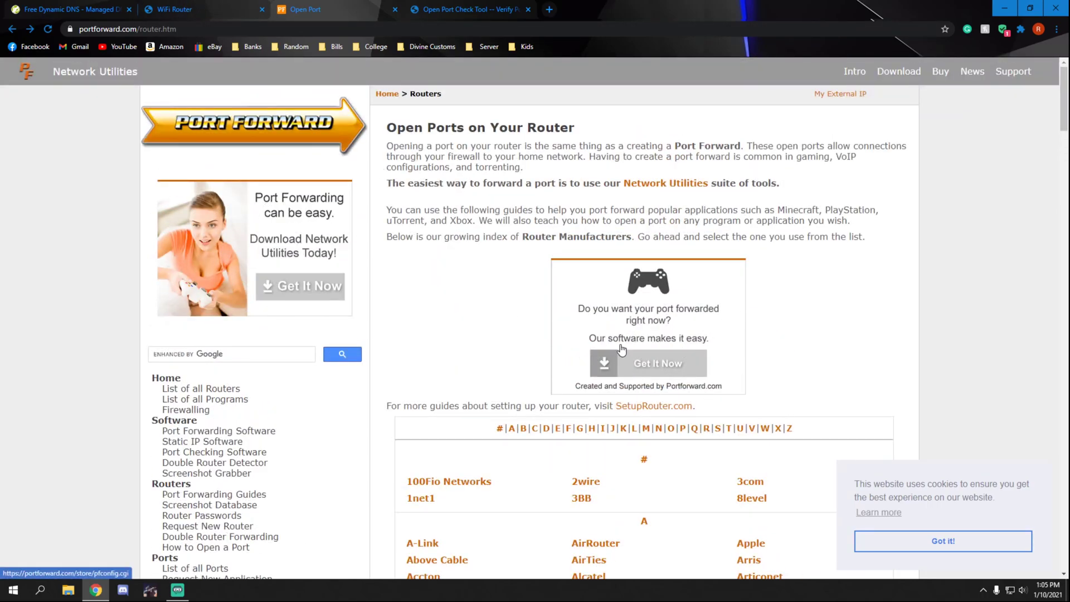
{"action": "scroll", "coordinate": [656, 324], "scroll_direction": "down", "scroll_amount": 15}
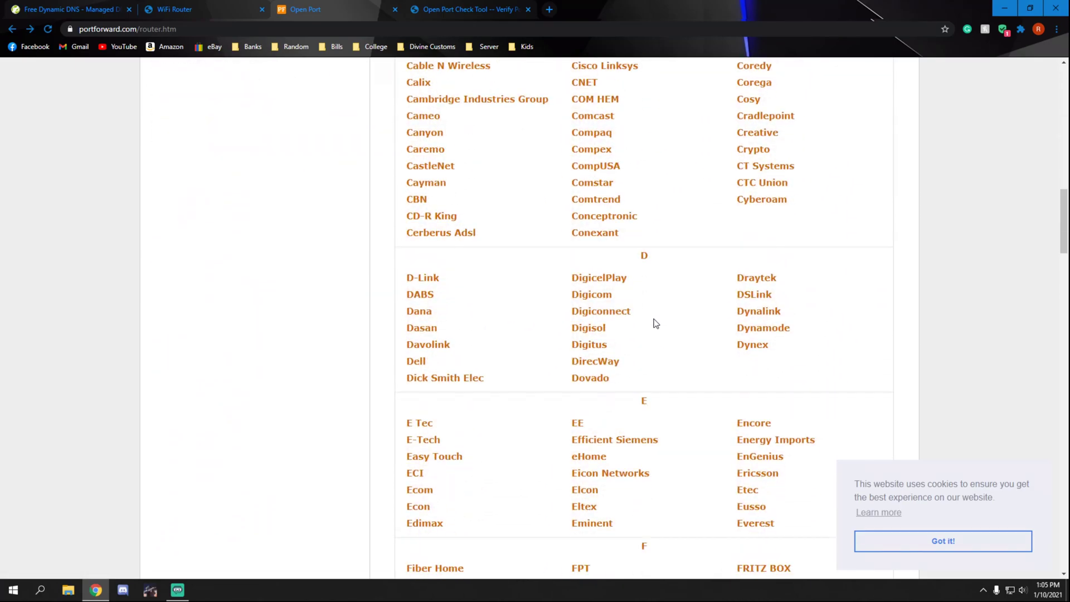
{"action": "scroll", "coordinate": [650, 310], "scroll_direction": "up", "scroll_amount": 15}
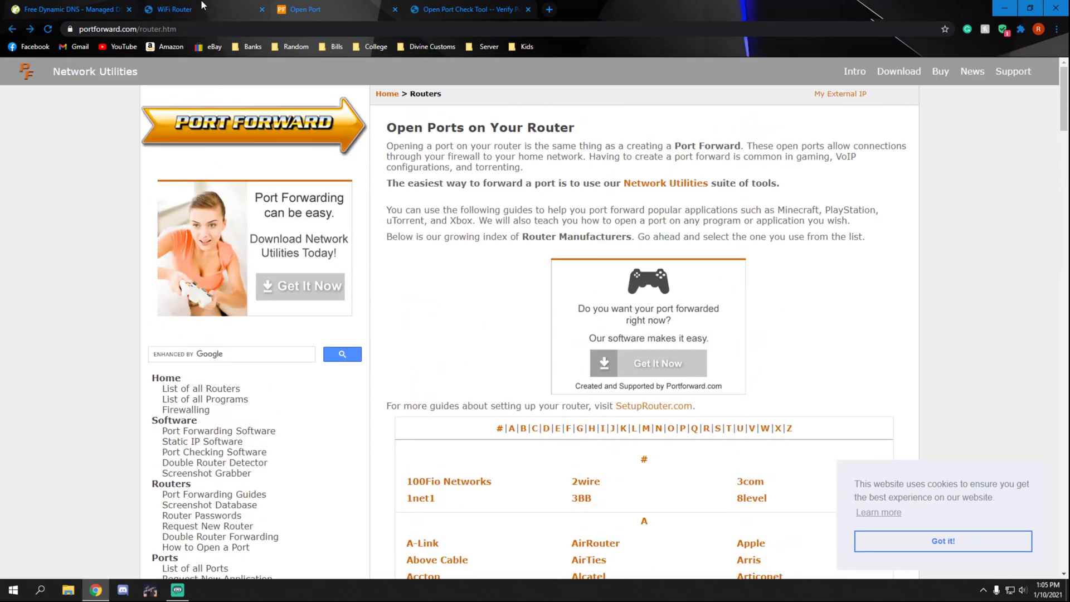
{"action": "left_click", "coordinate": [184, 9]}
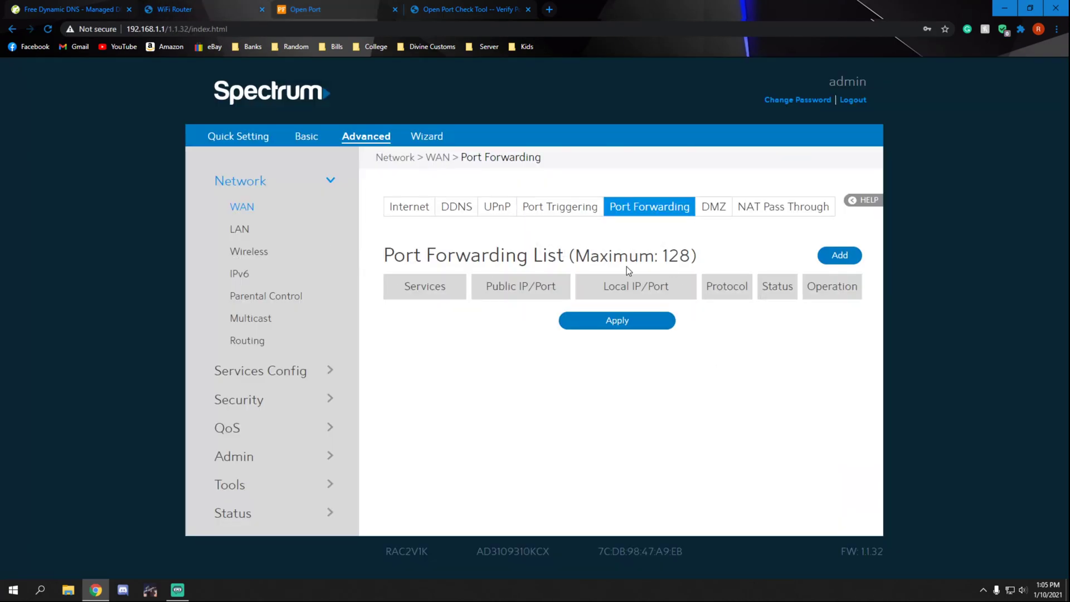
Step: Launch Command Prompt, run ipconfig, and copy the Ethernet adapter's IPv4 address
{"action": "left_click", "coordinate": [40, 589]}
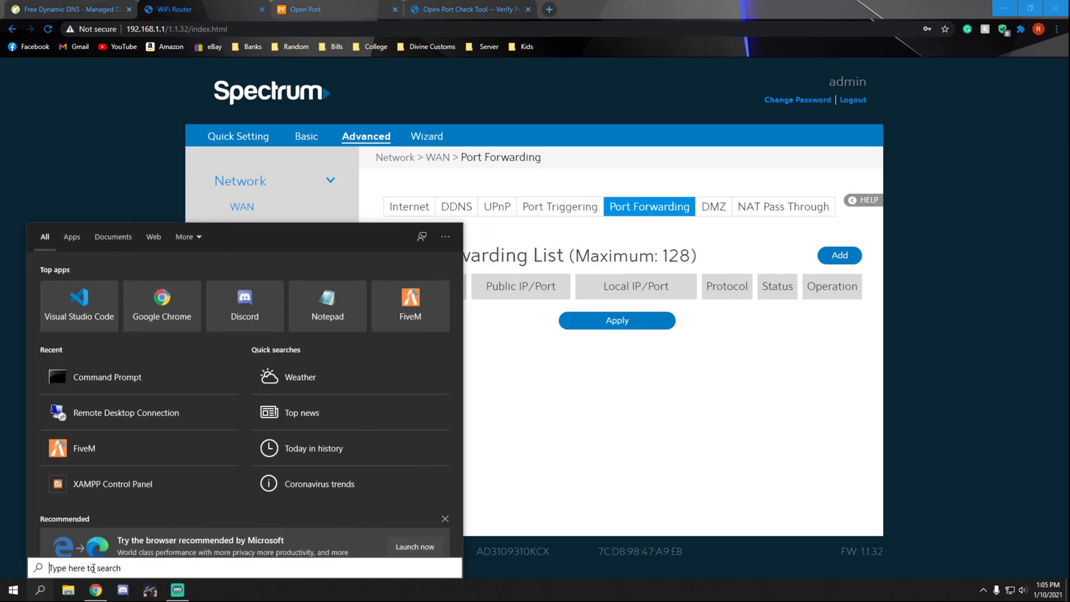
{"action": "type", "text": "cmd"}
{"action": "key", "text": "Return"}
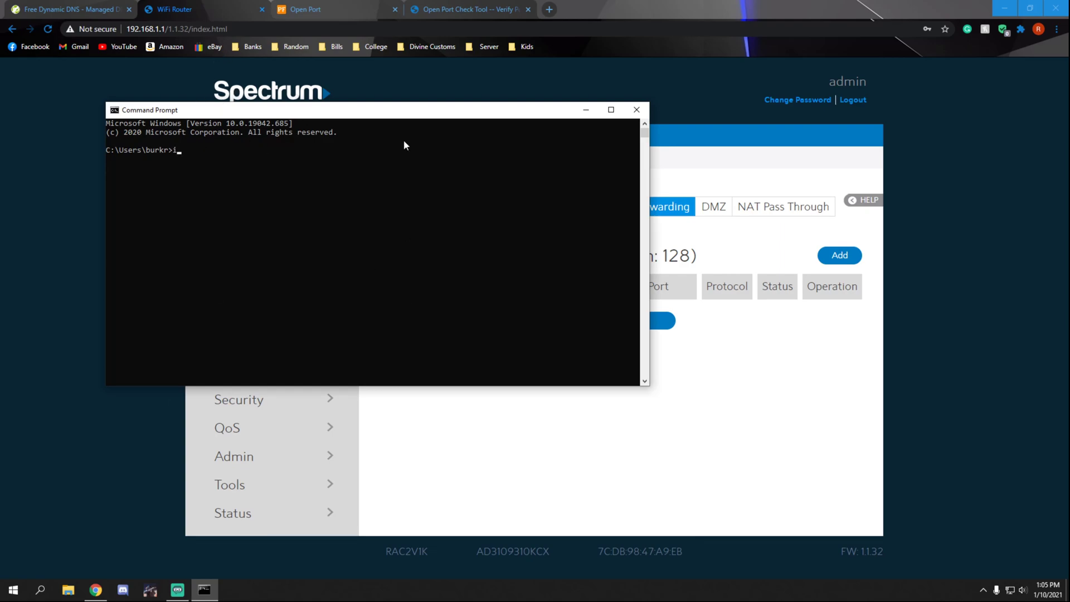
{"action": "type", "text": "ipconfig"}
{"action": "key", "text": "Return"}
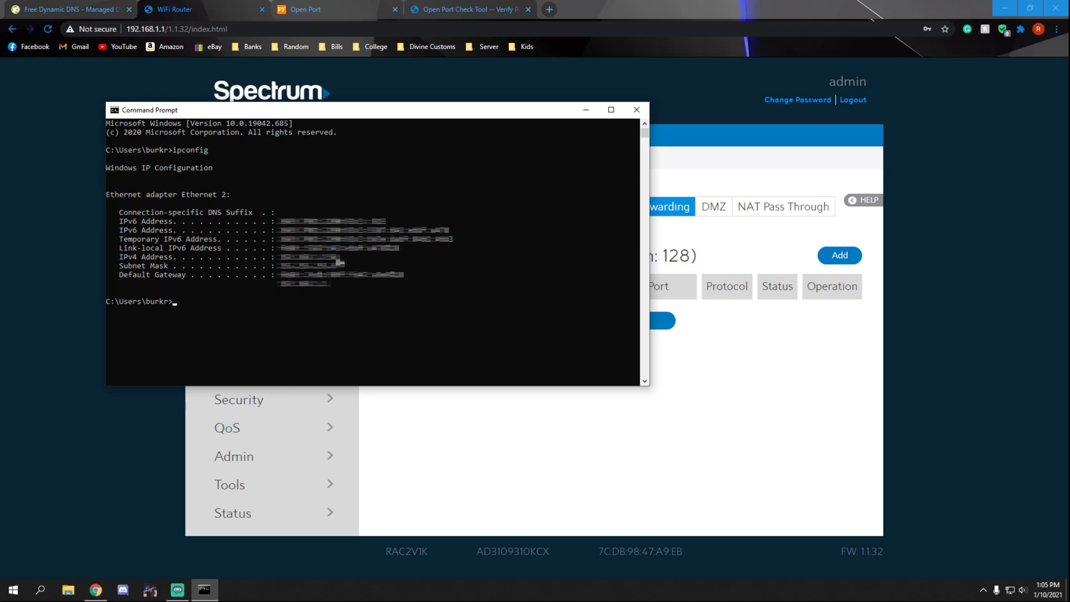
{"action": "left_click_drag", "start_coordinate": [338, 262], "coordinate": [278, 259]}
{"action": "key", "text": "ctrl+c"}
Step: Add a FiveM TCP forwarding rule: port range 30120 to the PC's local IP, local port 30120
{"action": "left_click", "coordinate": [631, 112]}
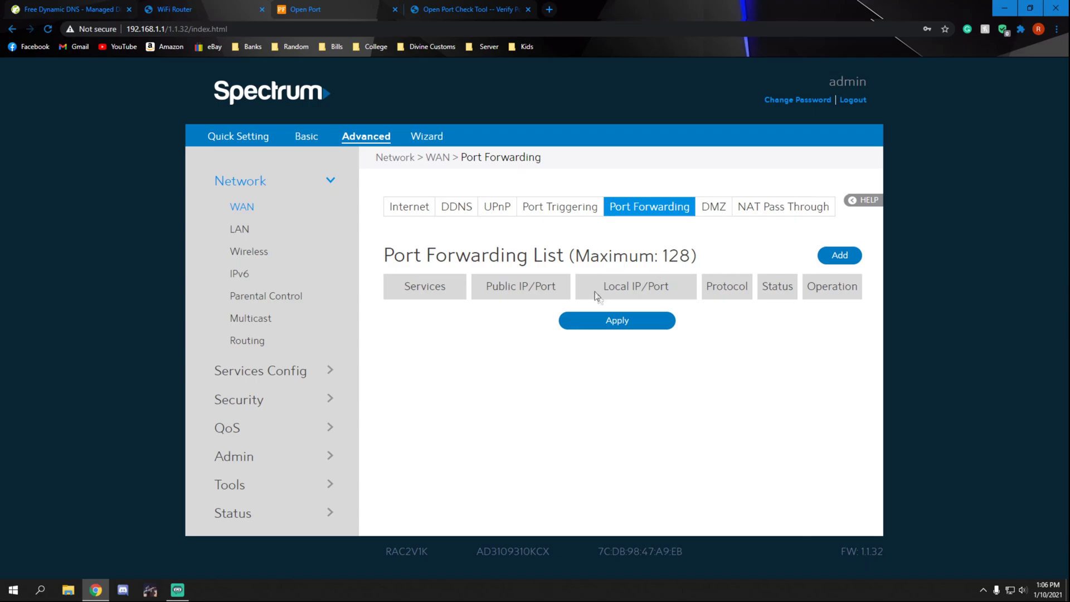
{"action": "left_click", "coordinate": [841, 255]}
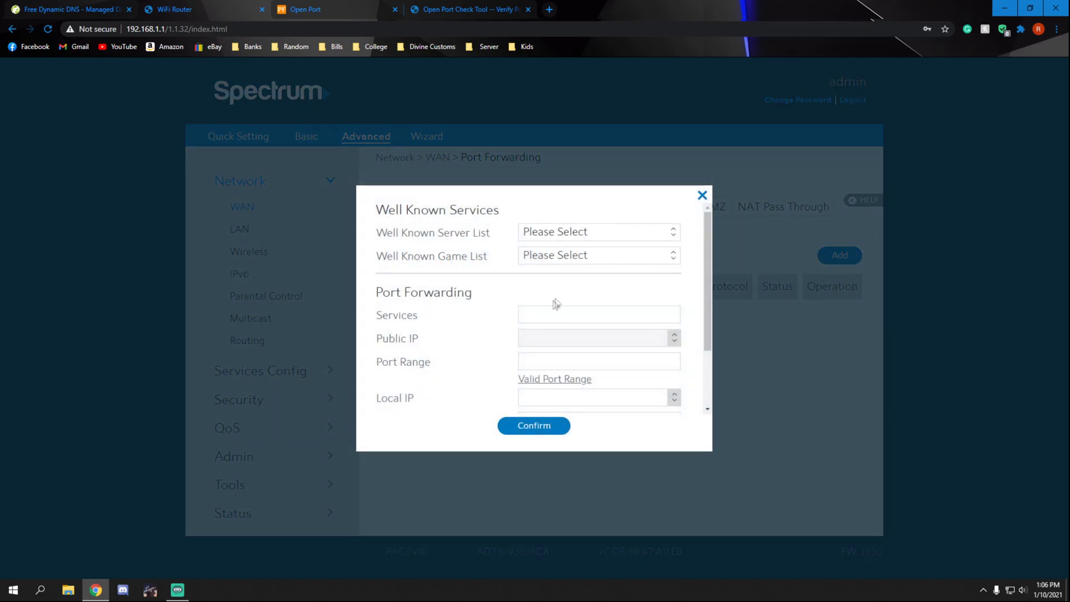
{"action": "left_click", "coordinate": [540, 314]}
{"action": "type", "text": "F"}
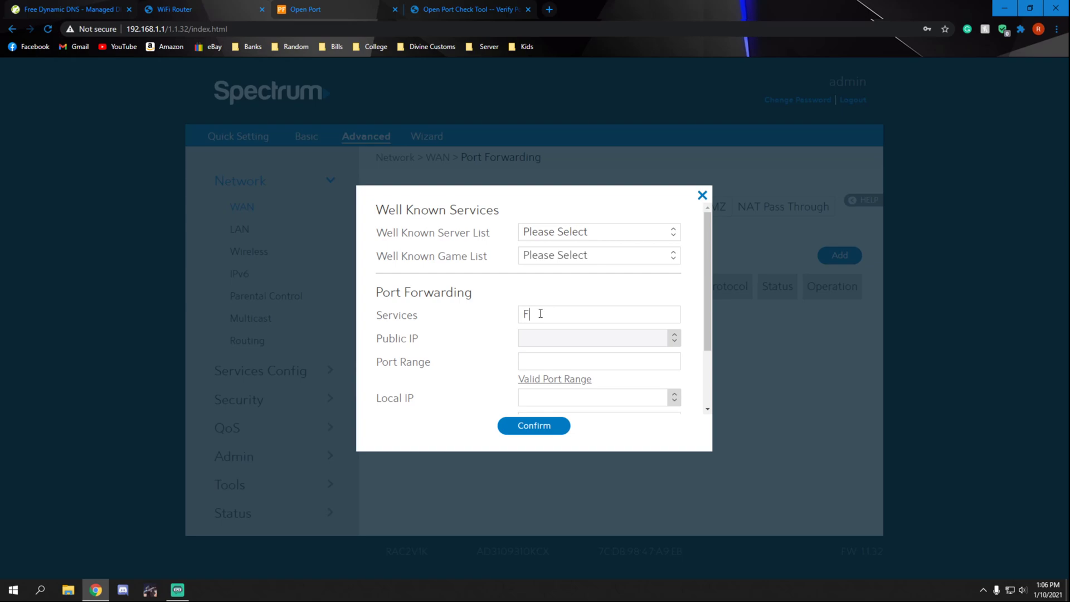
{"action": "type", "text": "iveM"}
{"action": "scroll", "coordinate": [549, 313], "scroll_direction": "down", "scroll_amount": 1}
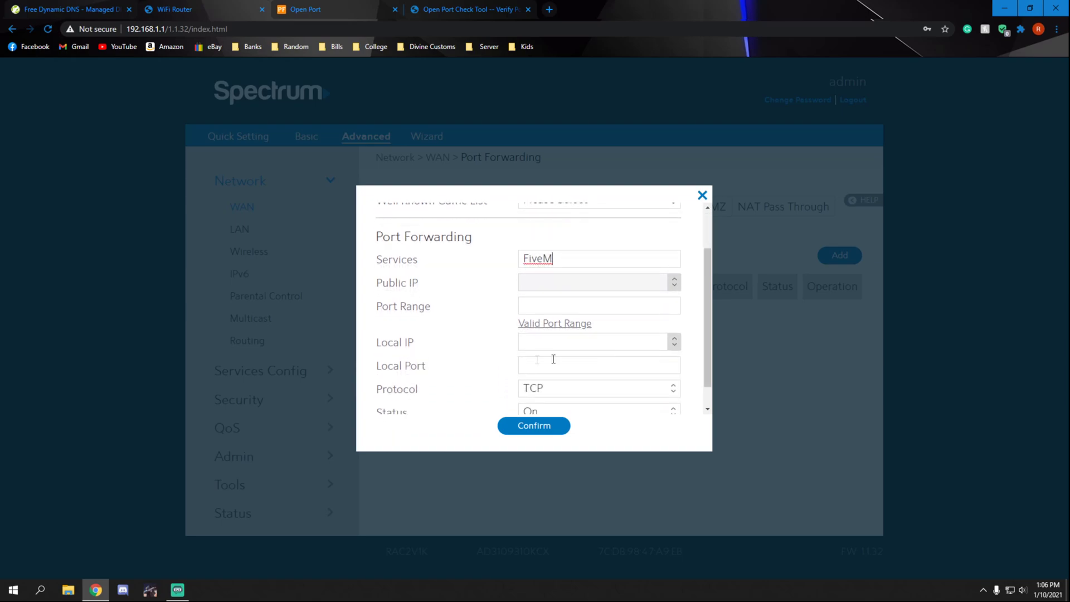
{"action": "left_click", "coordinate": [557, 307]}
{"action": "type", "text": "30120"}
{"action": "left_click", "coordinate": [521, 341]}
{"action": "type", "text": "1"}
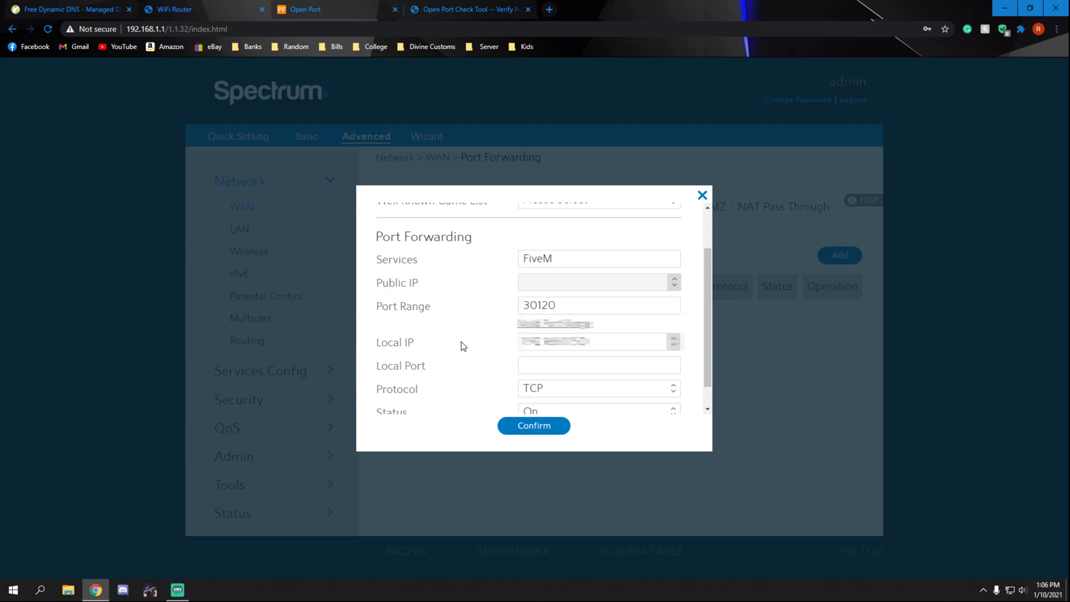
{"action": "scroll", "coordinate": [464, 347], "scroll_direction": "down", "scroll_amount": 1}
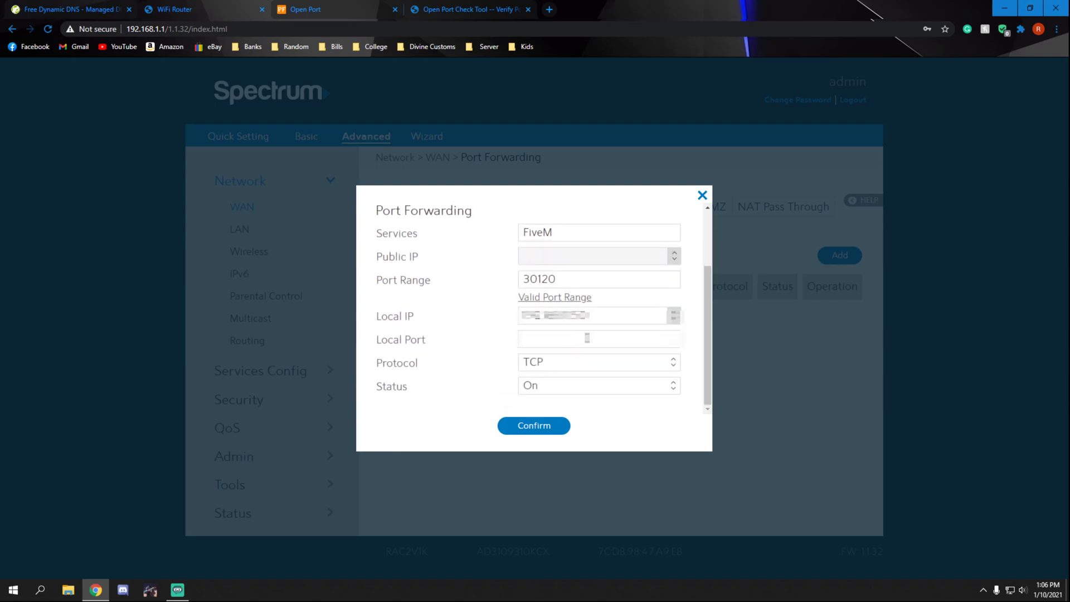
{"action": "left_click", "coordinate": [571, 342]}
{"action": "type", "text": "30120"}
{"action": "left_click", "coordinate": [536, 427]}
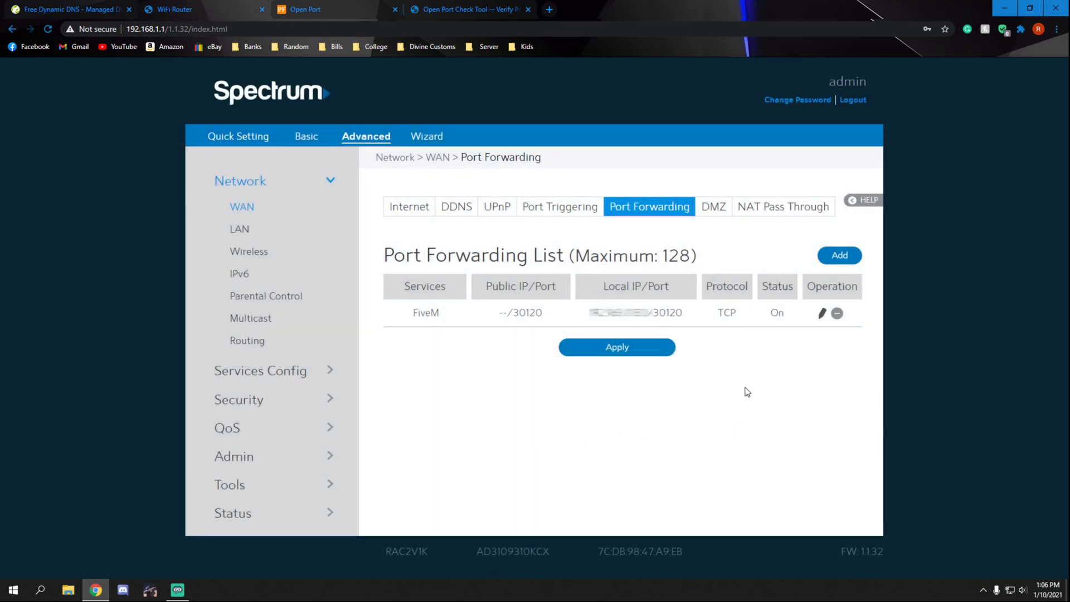
Step: Add a second FiveM rule forwarding port 30120 to the pasted IPv4 address, local port 30120, protocol UDP
{"action": "left_click", "coordinate": [840, 256]}
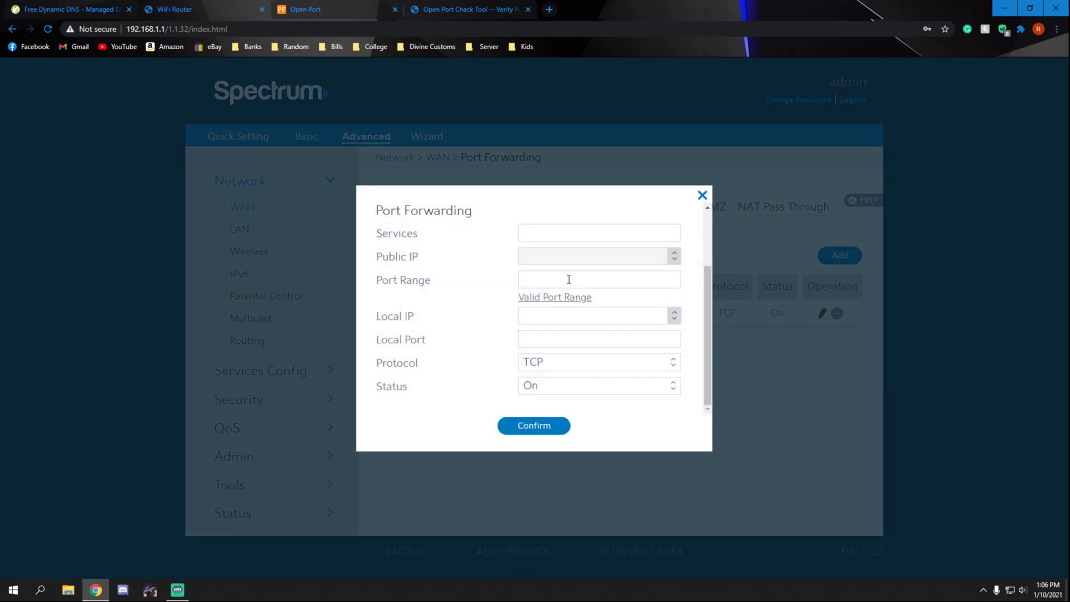
{"action": "type", "text": "FiveM"}
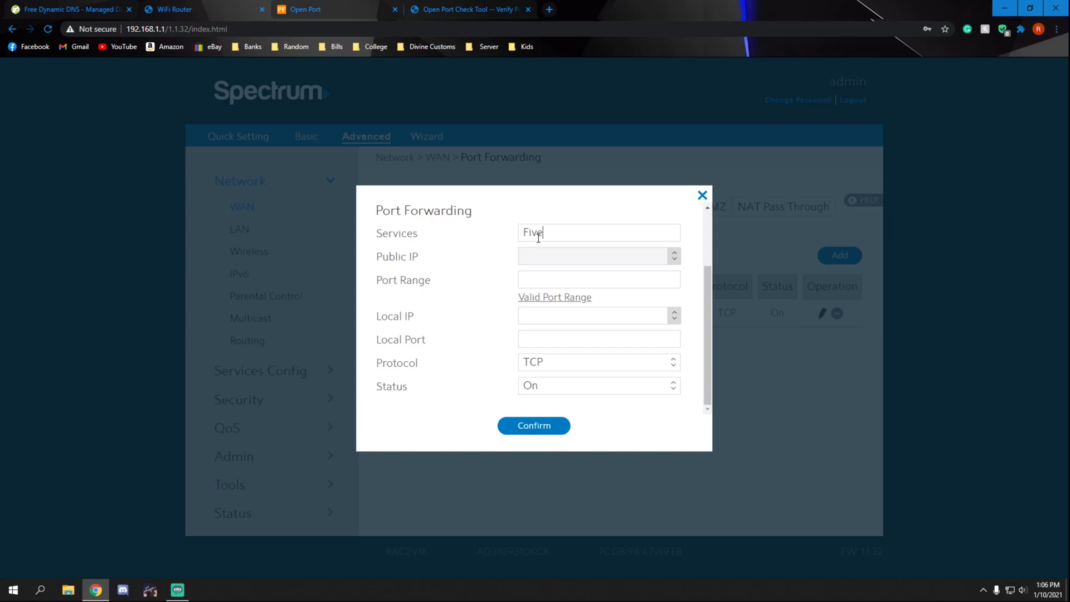
{"action": "left_click", "coordinate": [562, 280]}
{"action": "type", "text": "30120"}
{"action": "key", "text": "ctrl+v"}
{"action": "left_click", "coordinate": [537, 336]}
{"action": "type", "text": "3012"}
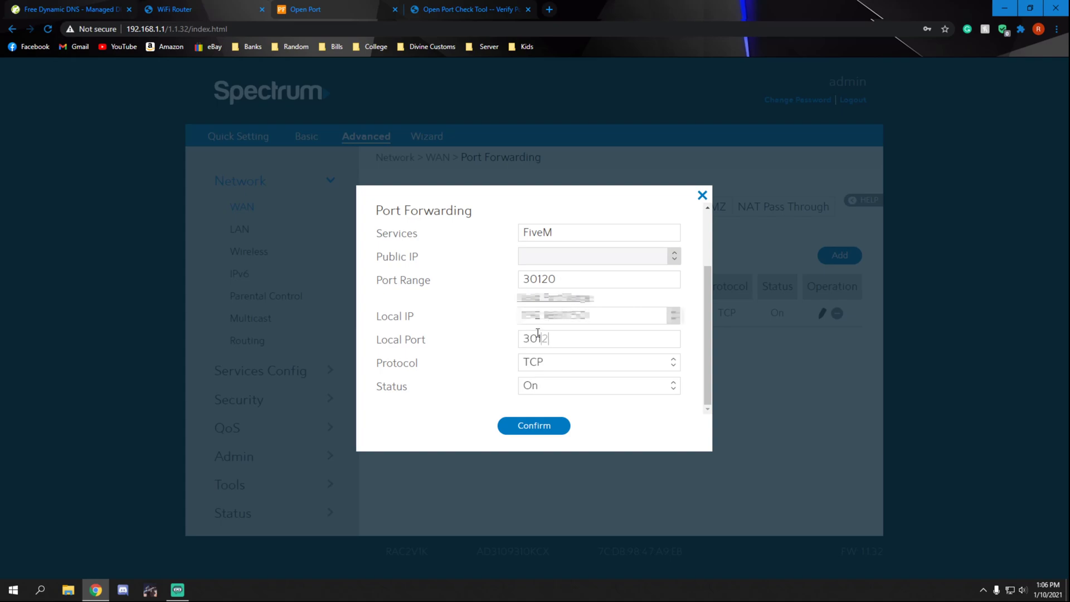
{"action": "type", "text": "0"}
{"action": "left_click", "coordinate": [666, 368]}
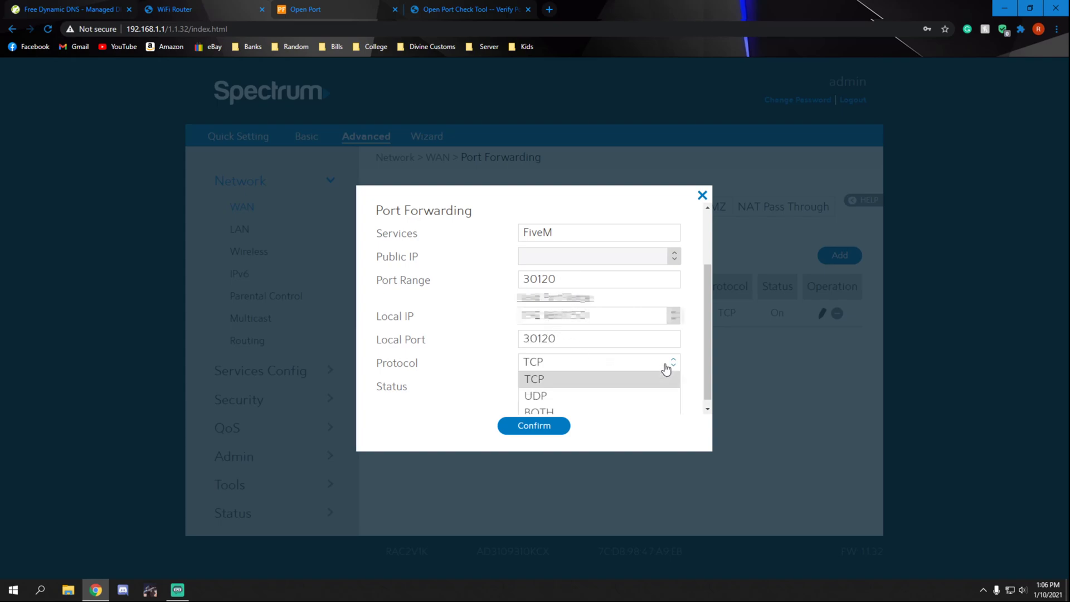
{"action": "left_click", "coordinate": [550, 397]}
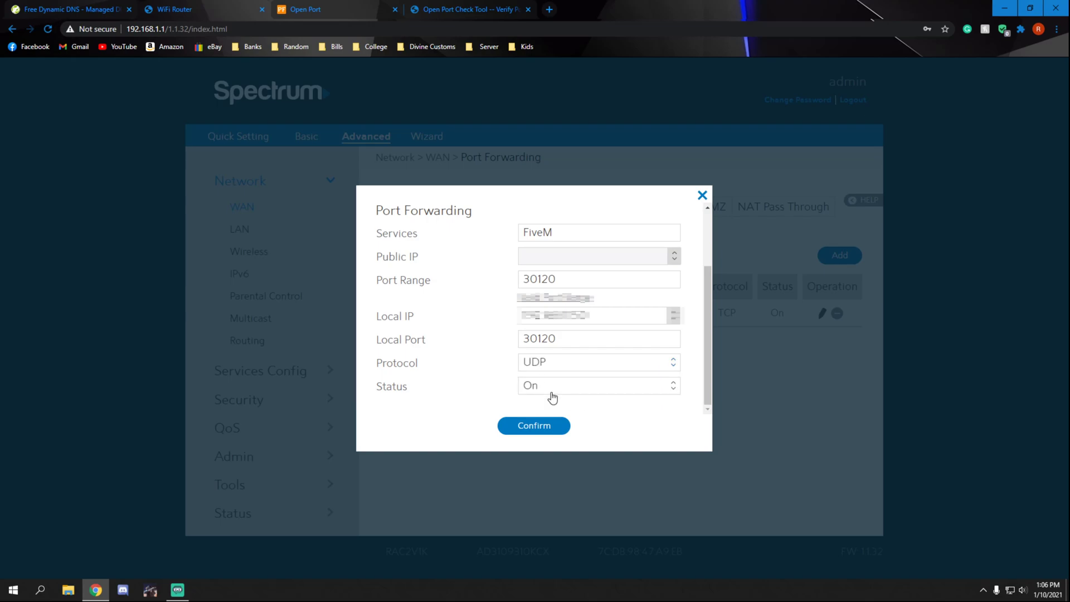
{"action": "left_click", "coordinate": [549, 427]}
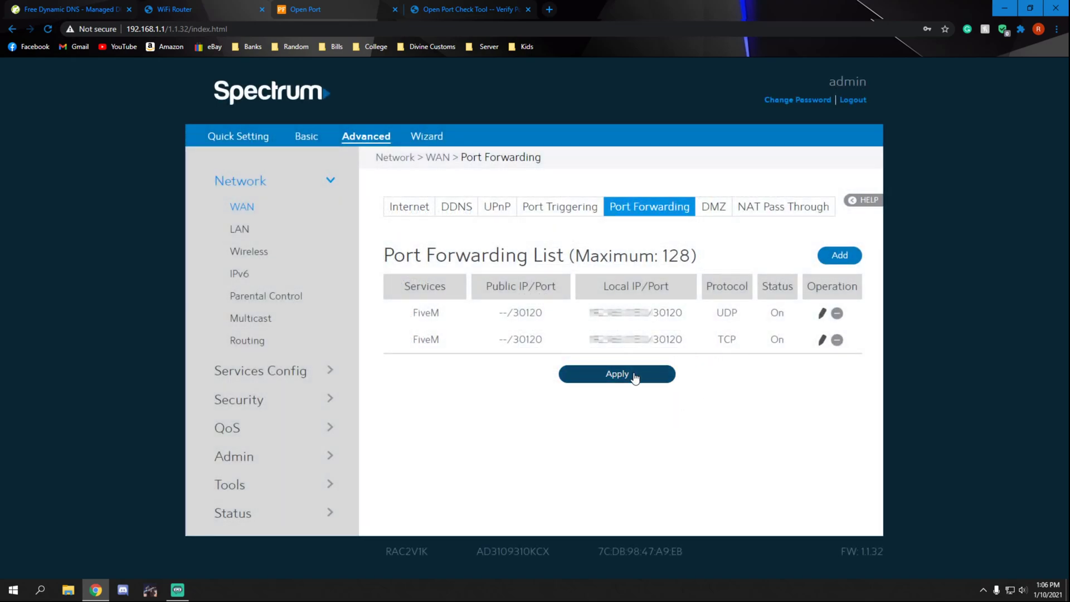
Step: Apply the port forwarding changes, glance at portforward.com, and return to the router page
{"action": "left_click", "coordinate": [628, 374]}
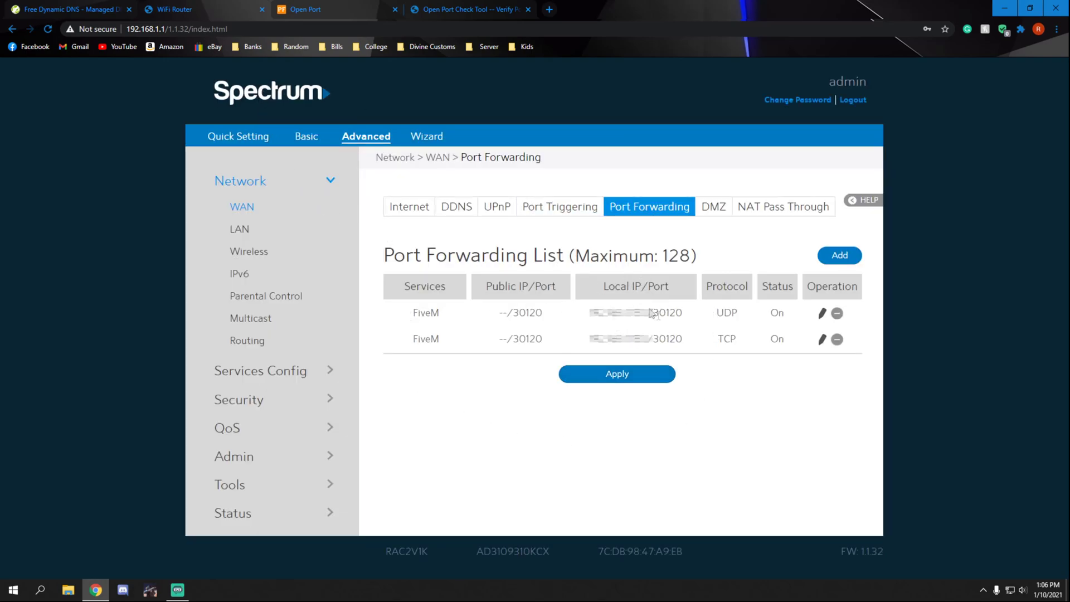
{"action": "left_click", "coordinate": [323, 12]}
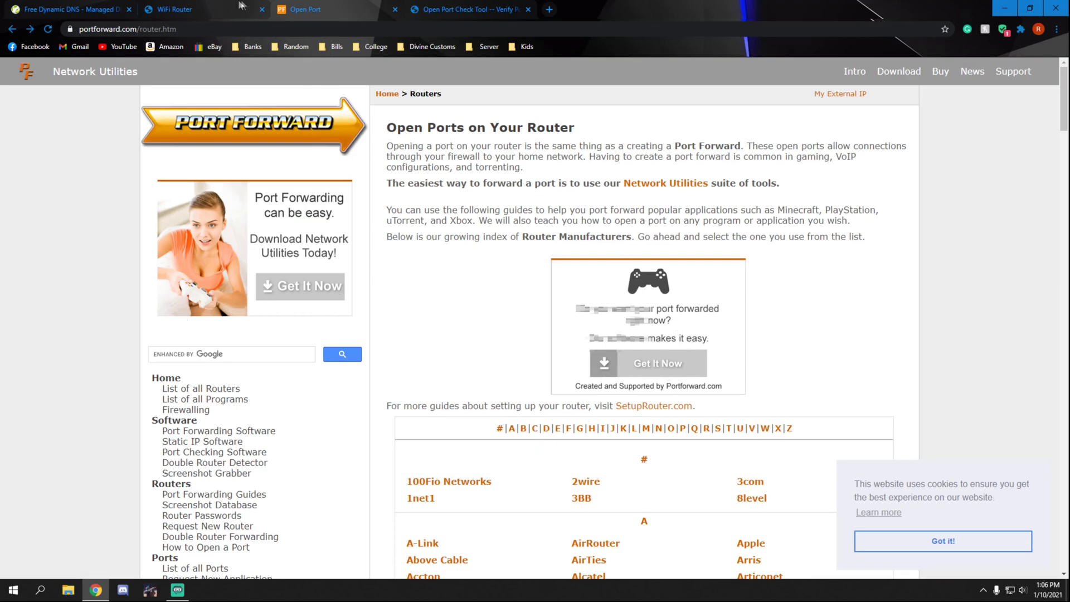
{"action": "left_click", "coordinate": [215, 6]}
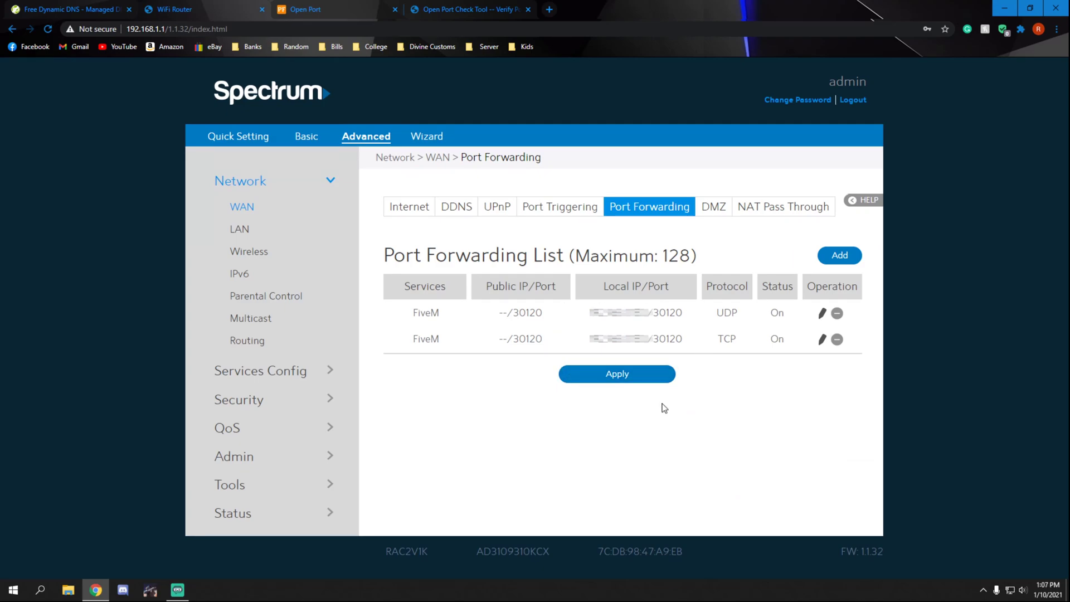
Step: Close the router tab, minimize Chrome, close Control Panel, and bring up the Start quick-link menu
{"action": "middle_click", "coordinate": [216, 1]}
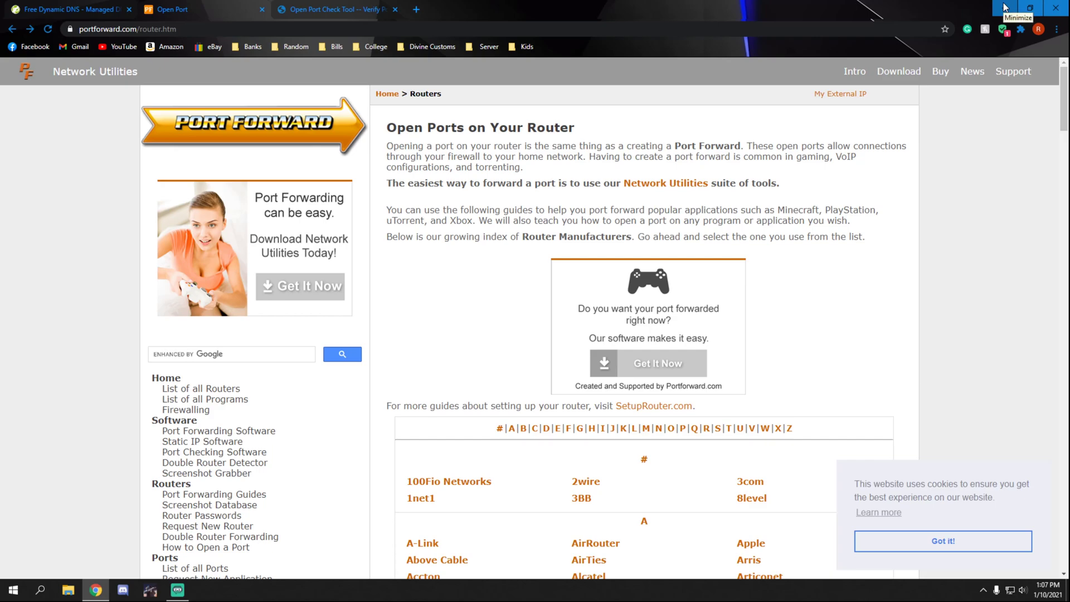
{"action": "left_click", "coordinate": [1005, 7]}
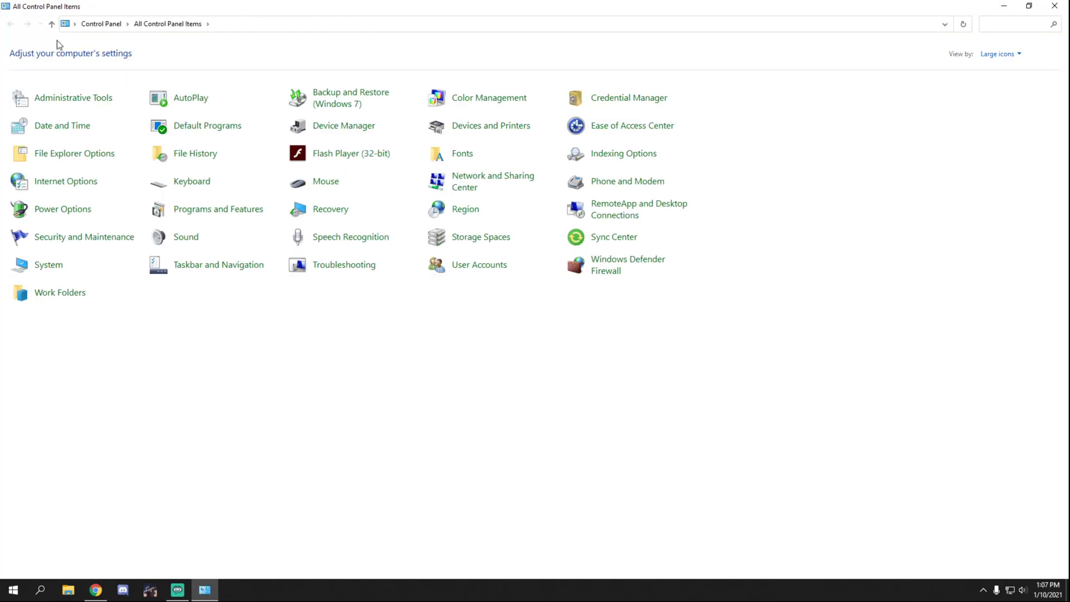
{"action": "left_click_drag", "start_coordinate": [232, 10], "coordinate": [304, 100]}
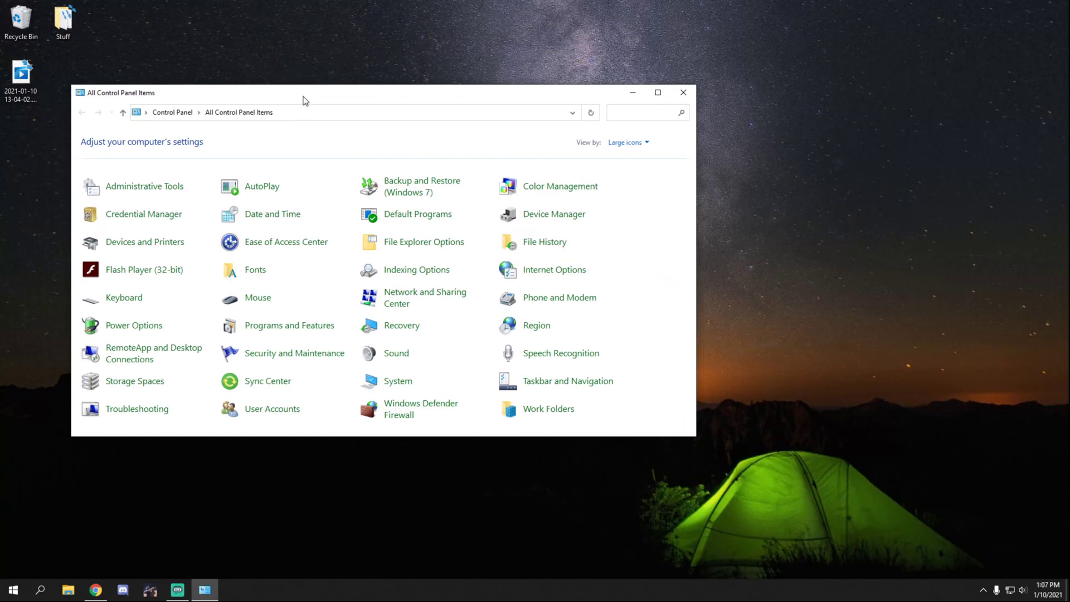
{"action": "left_click", "coordinate": [684, 92]}
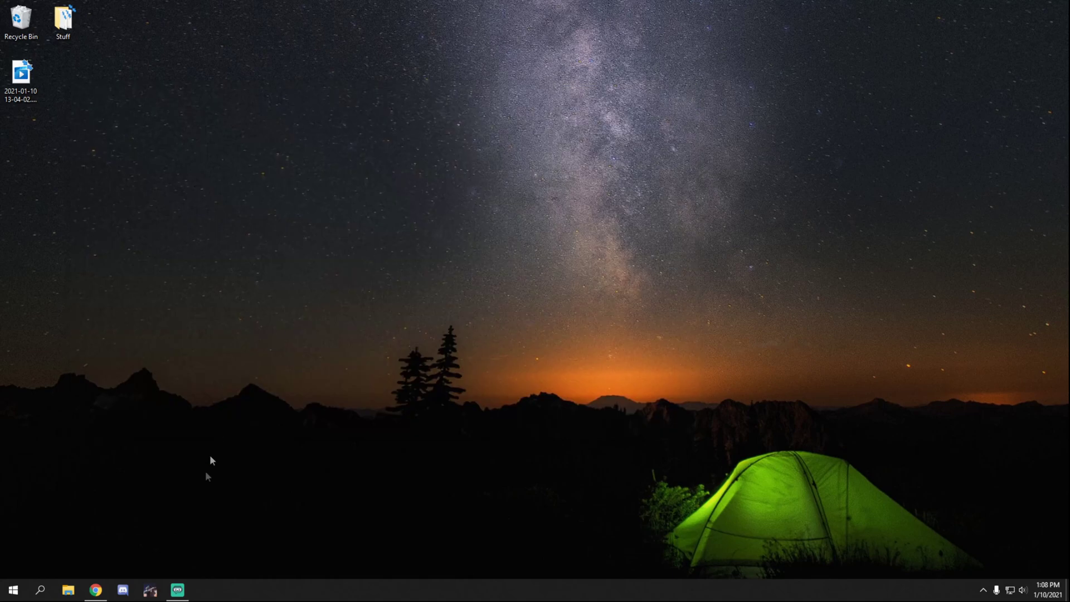
{"action": "right_click", "coordinate": [8, 592]}
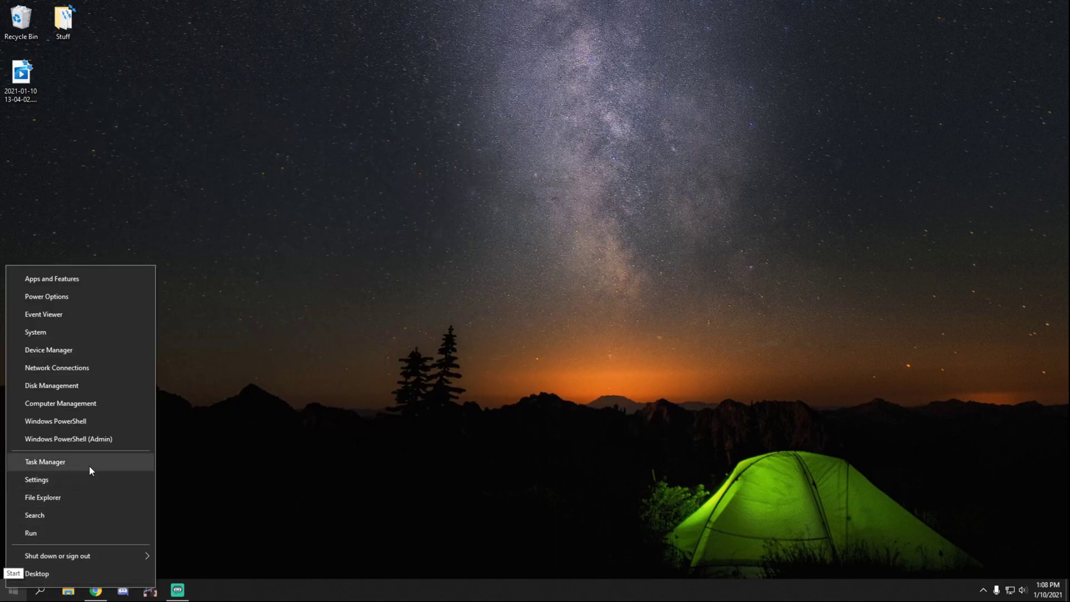
Step: Go through Update & Security to Windows Security's Firewall & network protection and open the advanced firewall console
{"action": "left_click", "coordinate": [121, 282]}
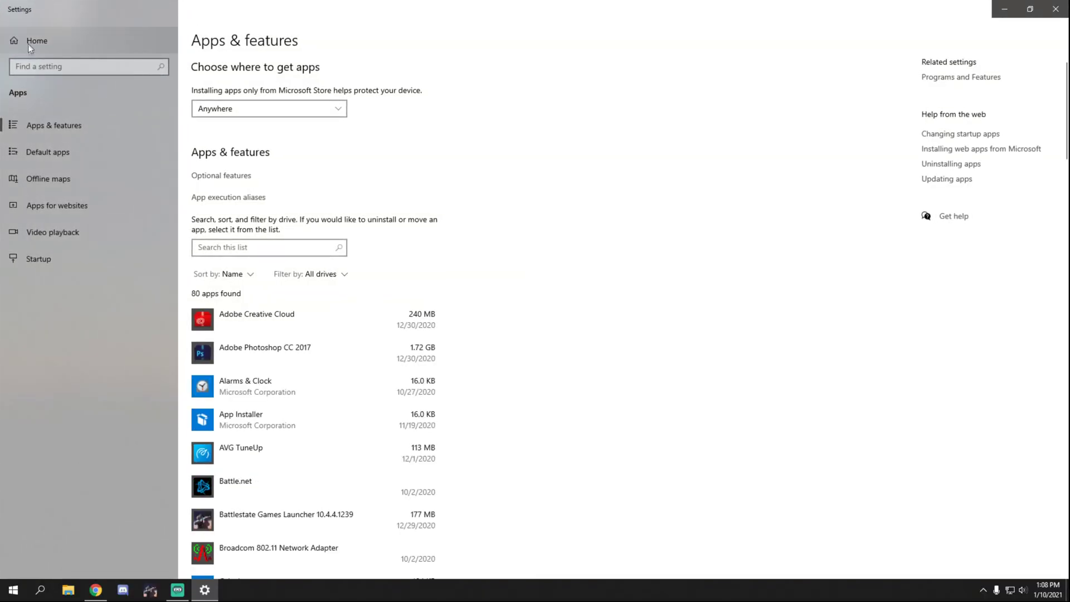
{"action": "left_click", "coordinate": [28, 41]}
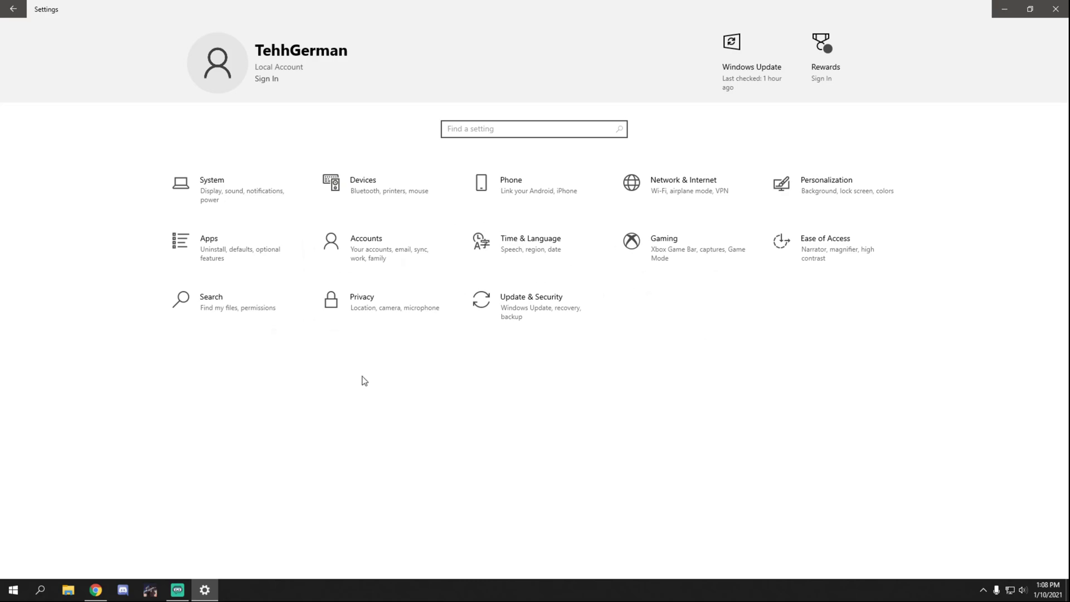
{"action": "left_click", "coordinate": [560, 320]}
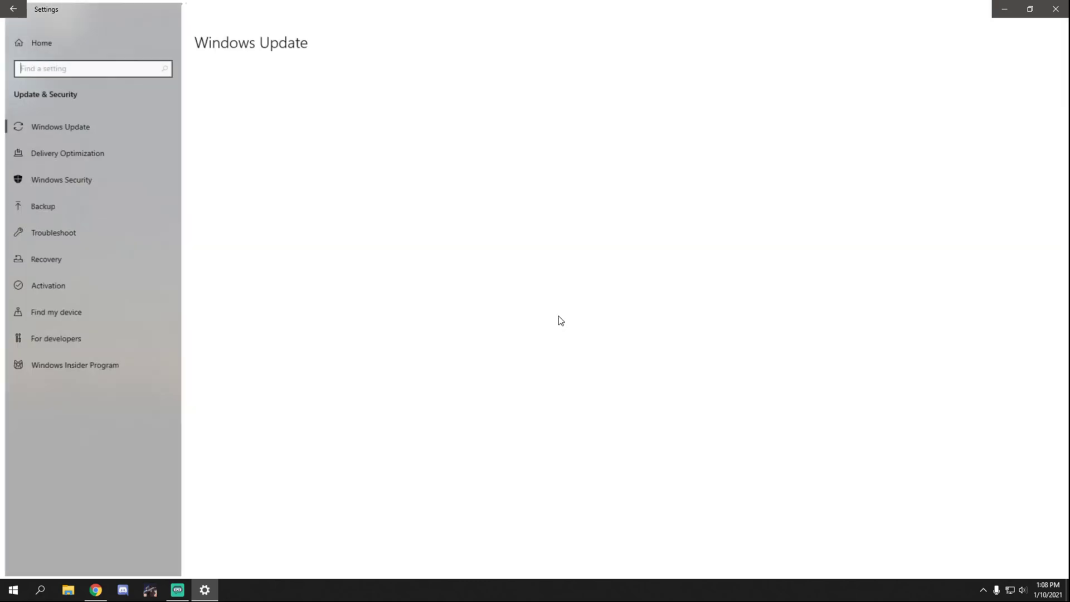
{"action": "left_click", "coordinate": [95, 185]}
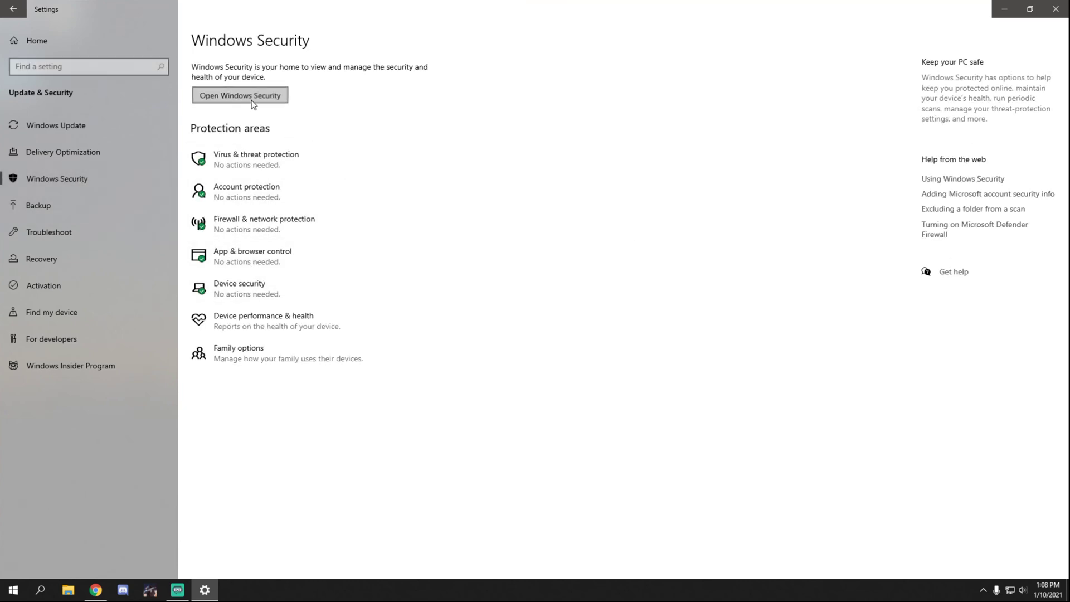
{"action": "left_click", "coordinate": [241, 95]}
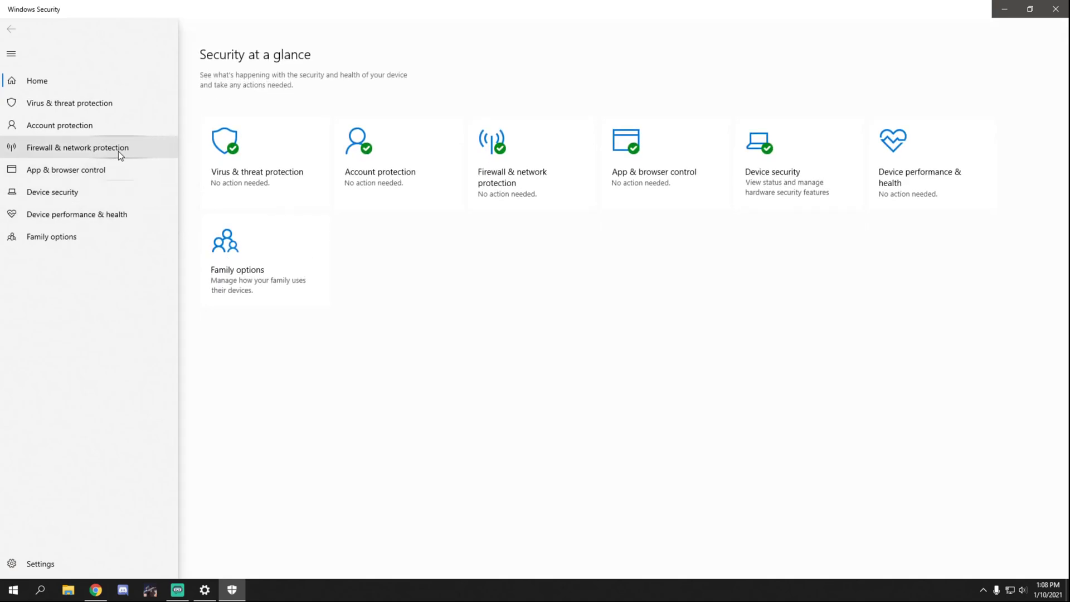
{"action": "left_click", "coordinate": [118, 152]}
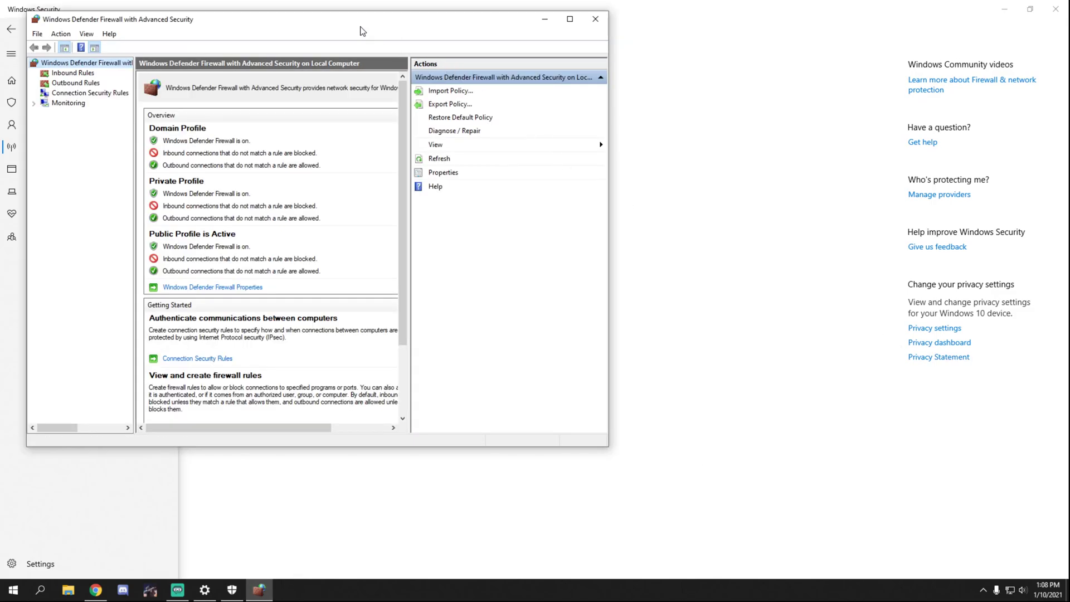
{"action": "left_click_drag", "start_coordinate": [359, 25], "coordinate": [524, 99]}
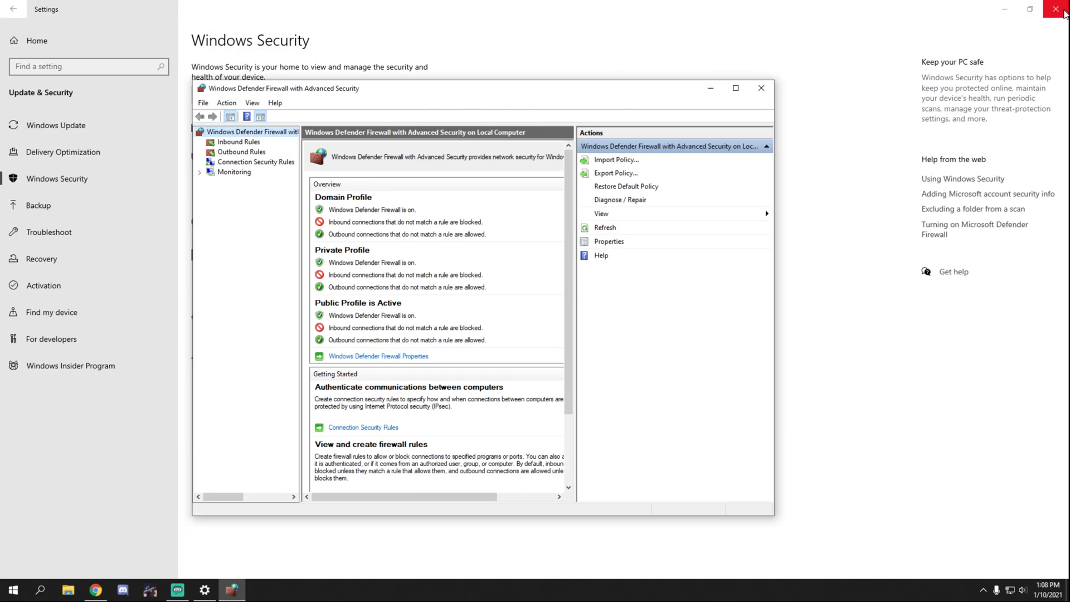
Step: Close Windows Security, reposition the firewall console, and show its Inbound Rules list
{"action": "left_click", "coordinate": [1055, 9]}
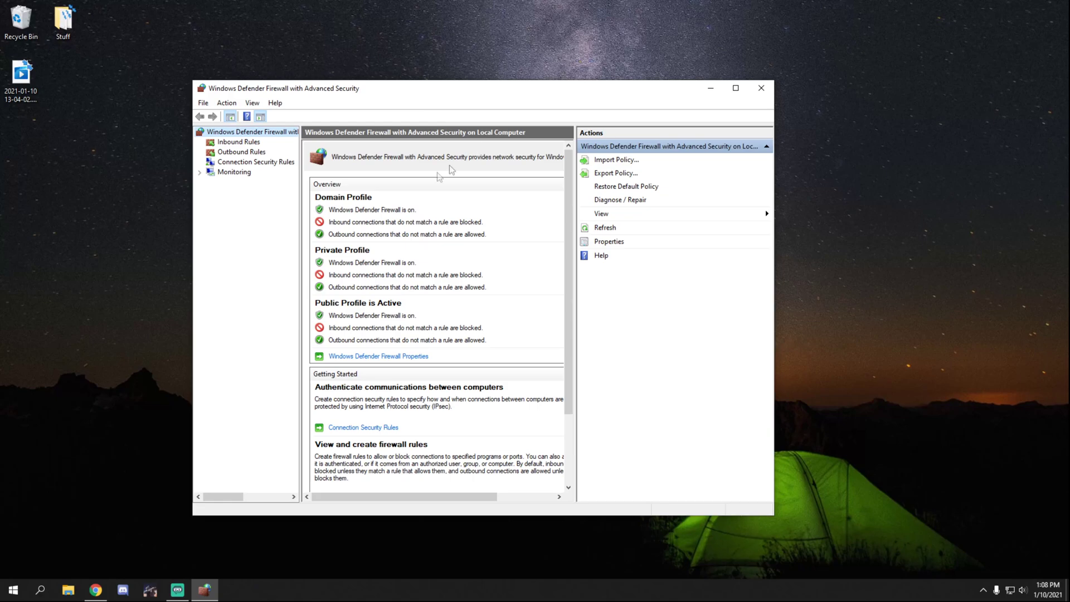
{"action": "left_click_drag", "start_coordinate": [371, 96], "coordinate": [389, 81]}
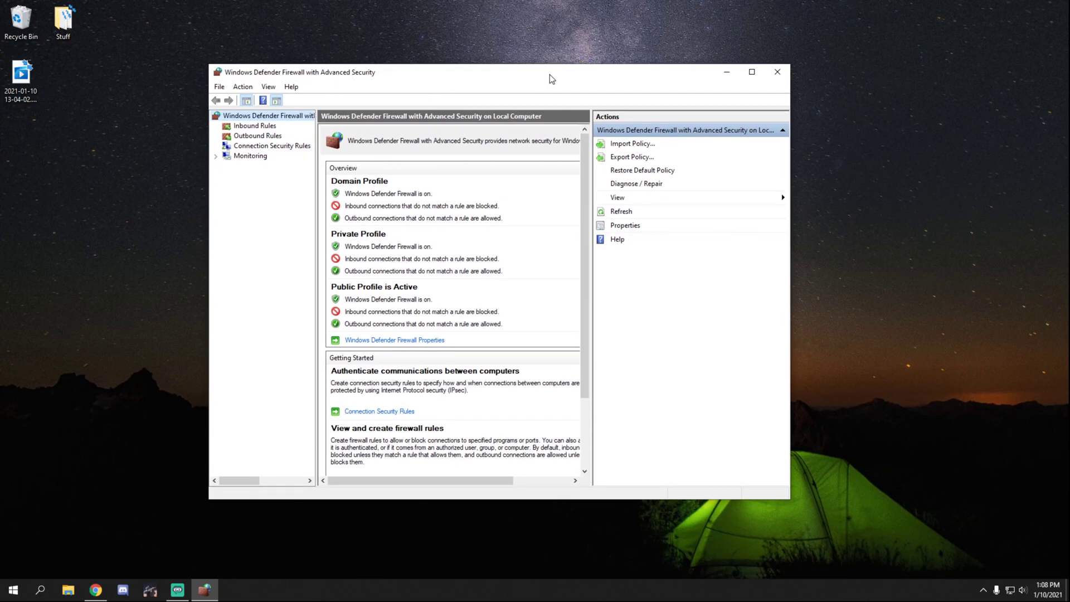
{"action": "left_click_drag", "start_coordinate": [549, 74], "coordinate": [515, 55]}
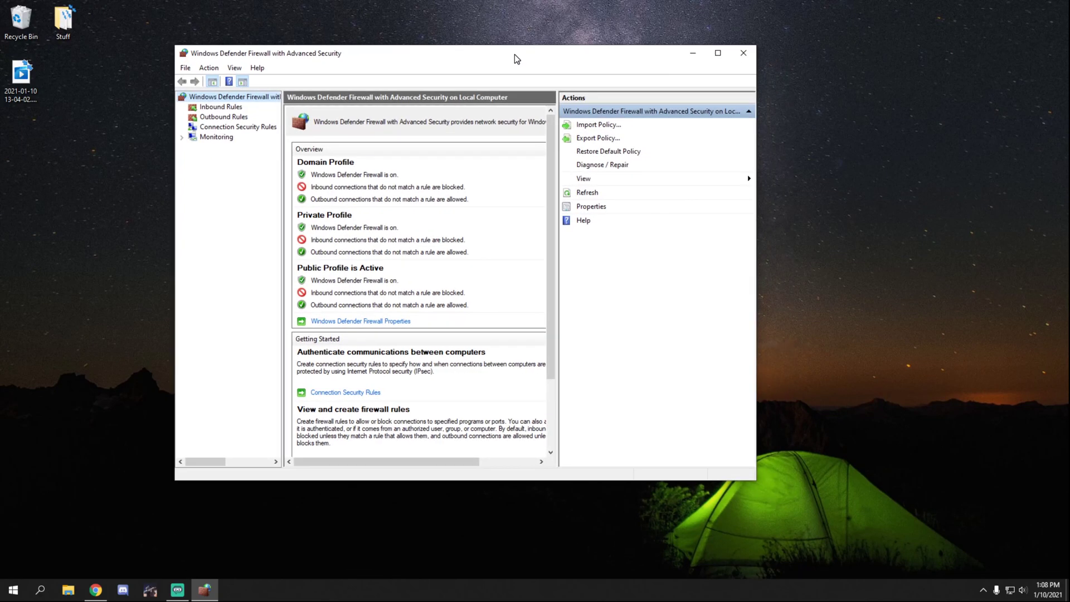
{"action": "left_click", "coordinate": [225, 108]}
{"action": "left_click", "coordinate": [225, 118]}
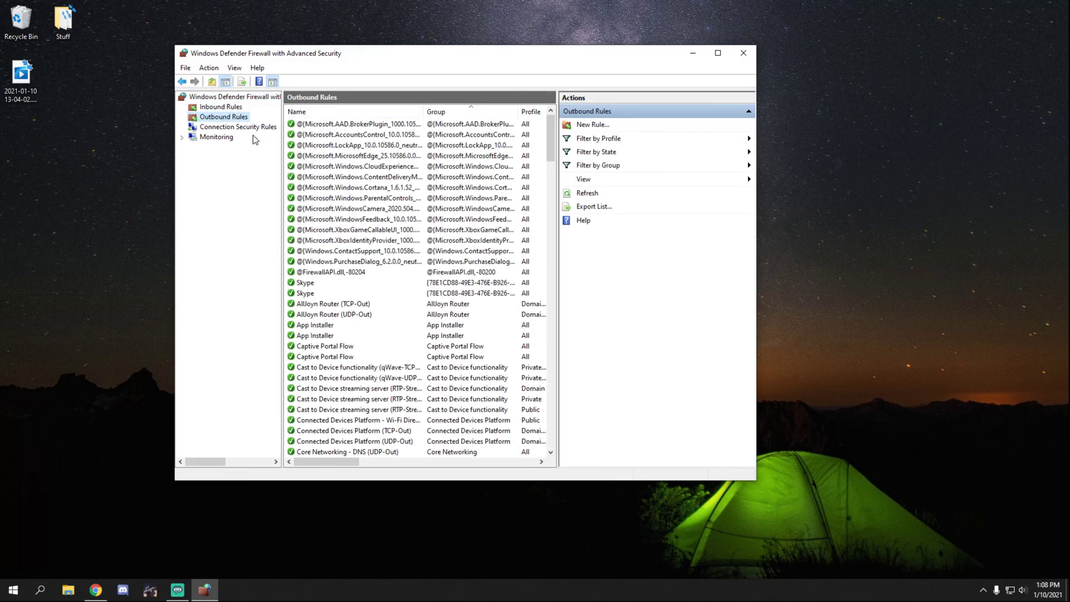
{"action": "left_click", "coordinate": [217, 108]}
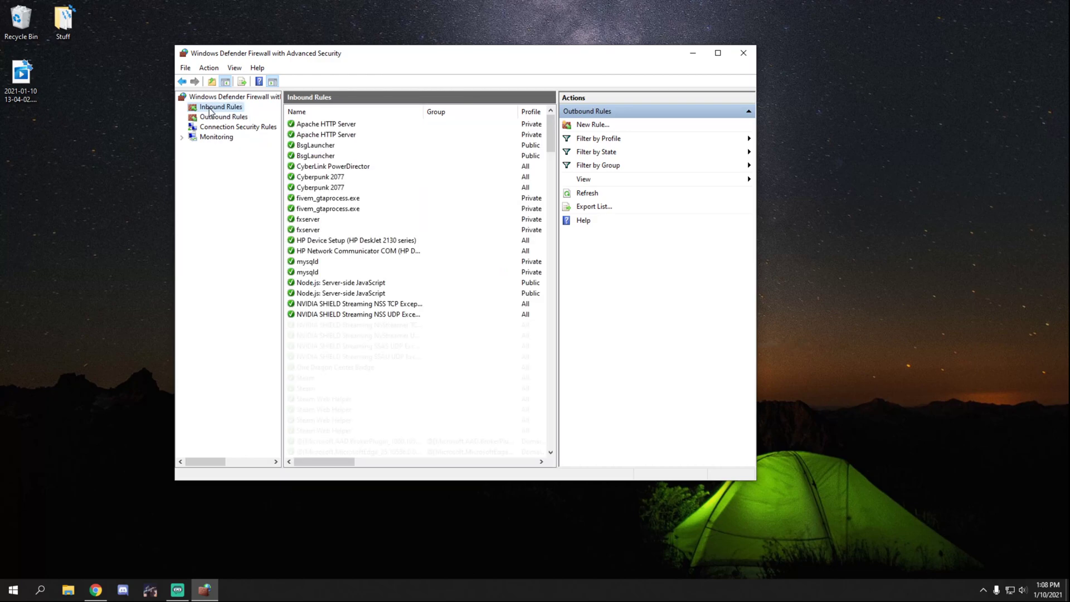
Step: Start a new inbound port rule for TCP local port 30120, allowing the connection on all profiles
{"action": "left_click", "coordinate": [590, 124]}
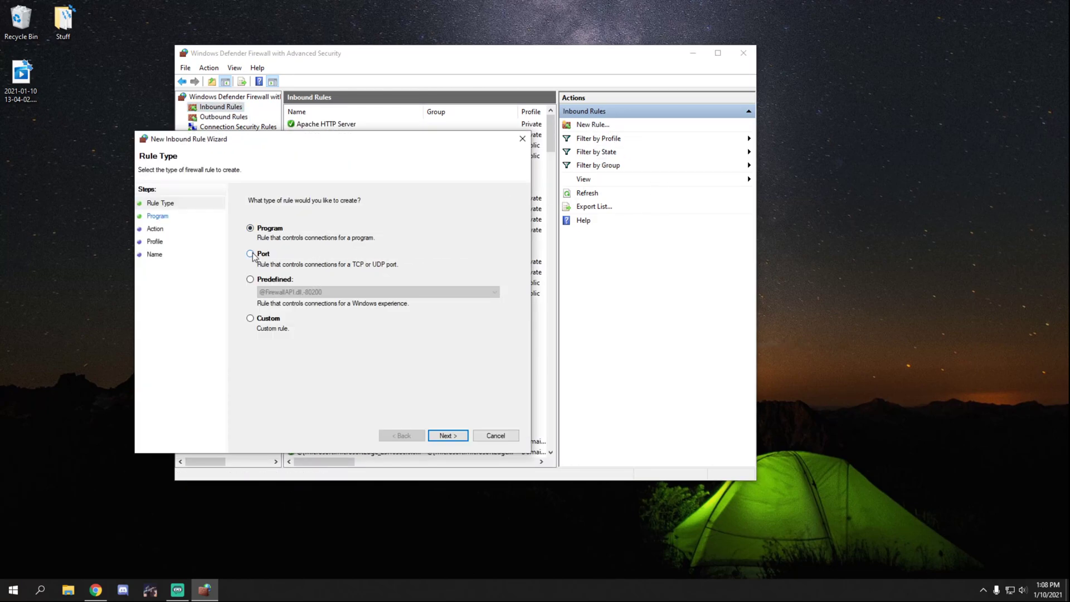
{"action": "left_click", "coordinate": [251, 254]}
{"action": "left_click", "coordinate": [450, 437]}
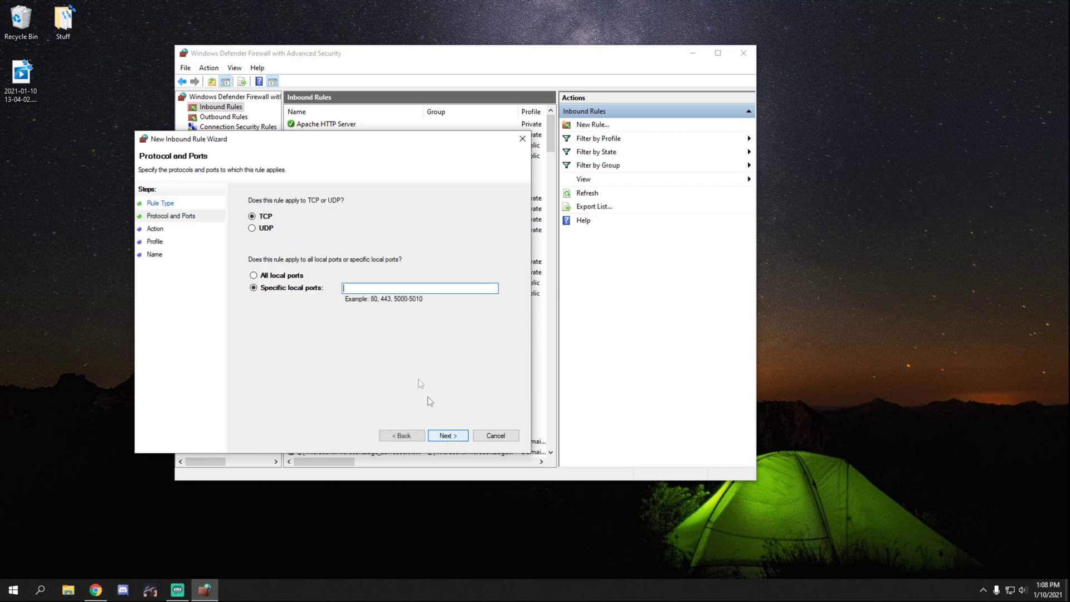
{"action": "left_click", "coordinate": [368, 289]}
{"action": "type", "text": "30120"}
{"action": "left_click", "coordinate": [448, 435]}
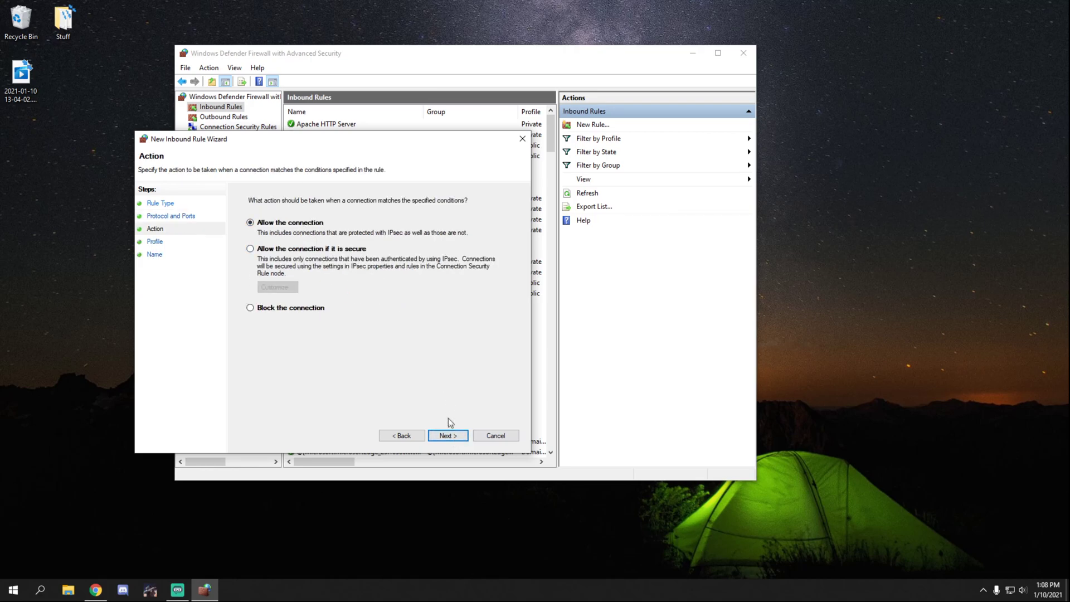
{"action": "left_click", "coordinate": [450, 434]}
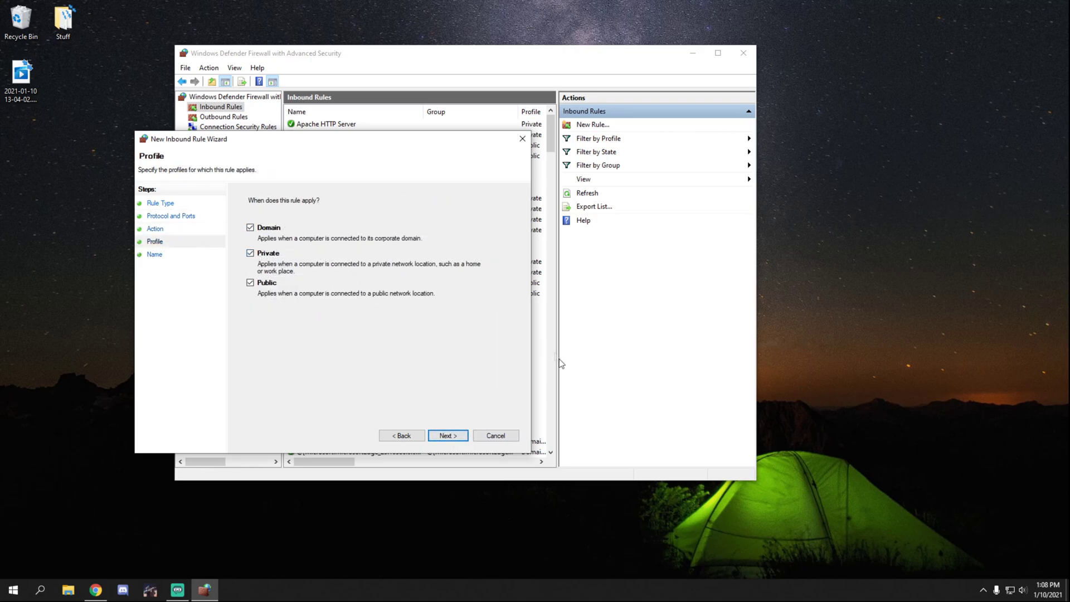
{"action": "left_click", "coordinate": [449, 436]}
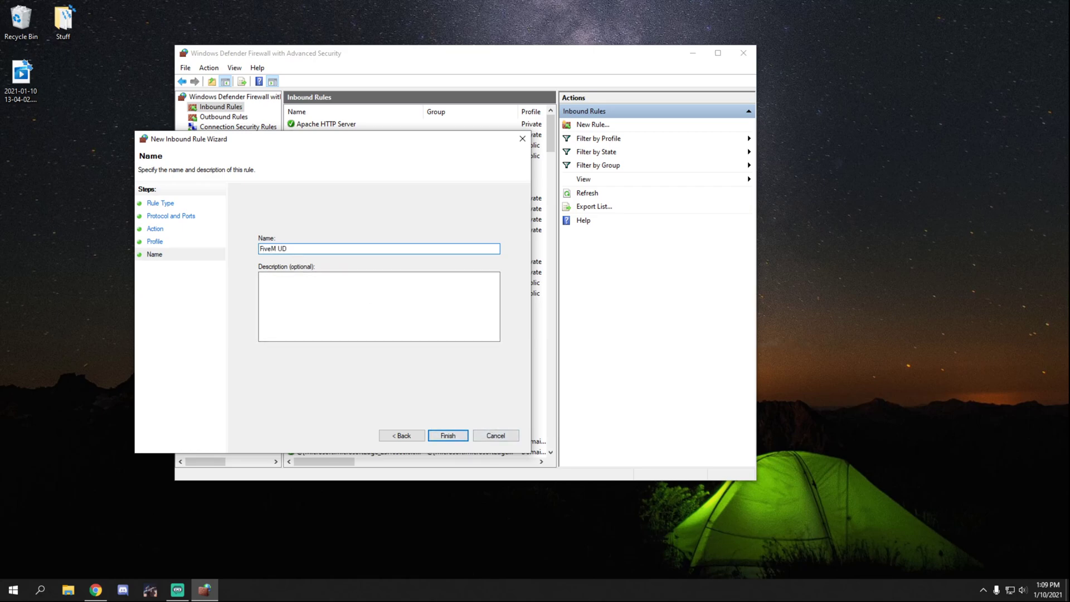
Step: Review the wizard's earlier pages, then finish the rule named FiveM TCP
{"action": "left_click", "coordinate": [406, 435]}
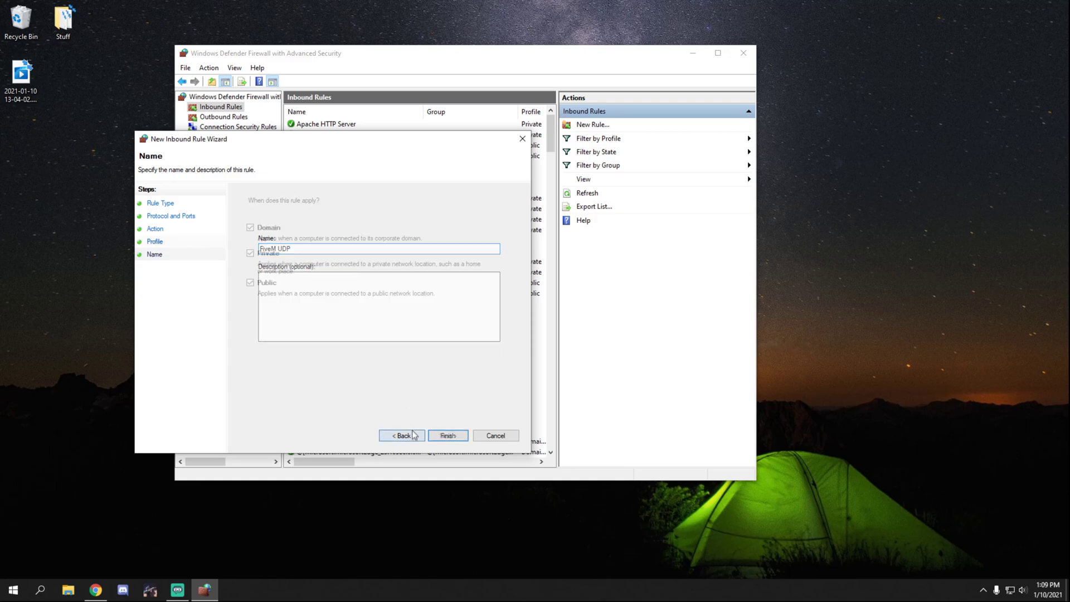
{"action": "left_click", "coordinate": [411, 437]}
{"action": "left_click", "coordinate": [413, 437]}
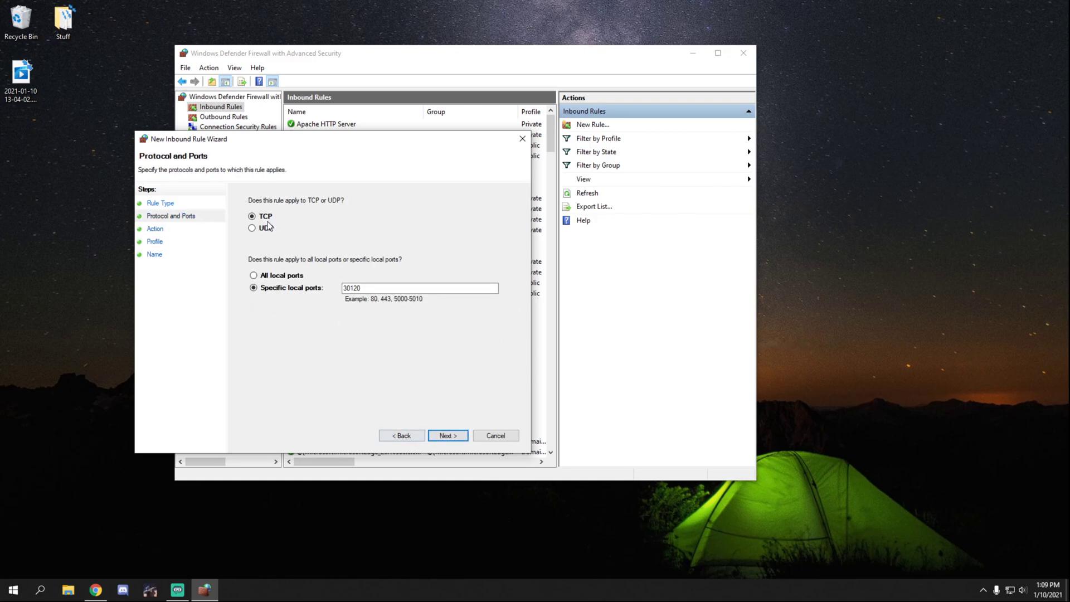
{"action": "left_click", "coordinate": [449, 436]}
{"action": "left_click", "coordinate": [450, 436]}
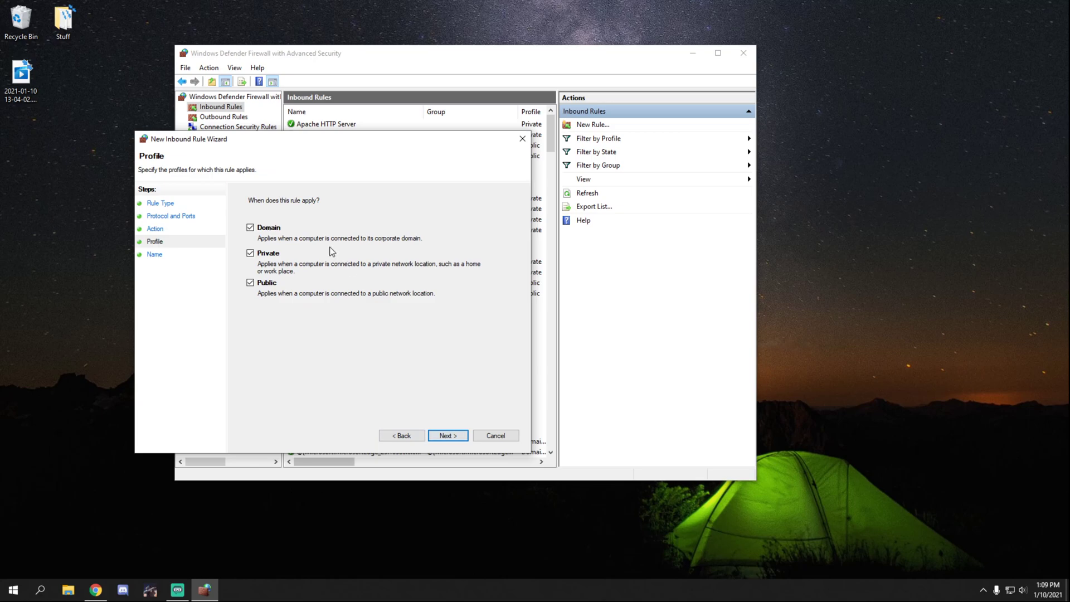
{"action": "left_click", "coordinate": [448, 436]}
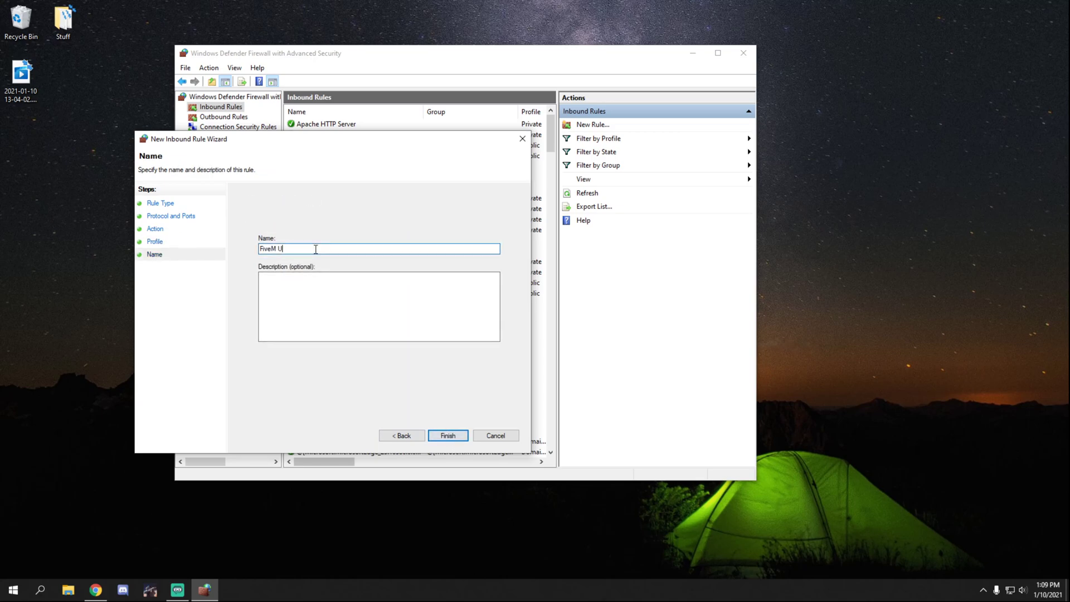
{"action": "left_click", "coordinate": [449, 437]}
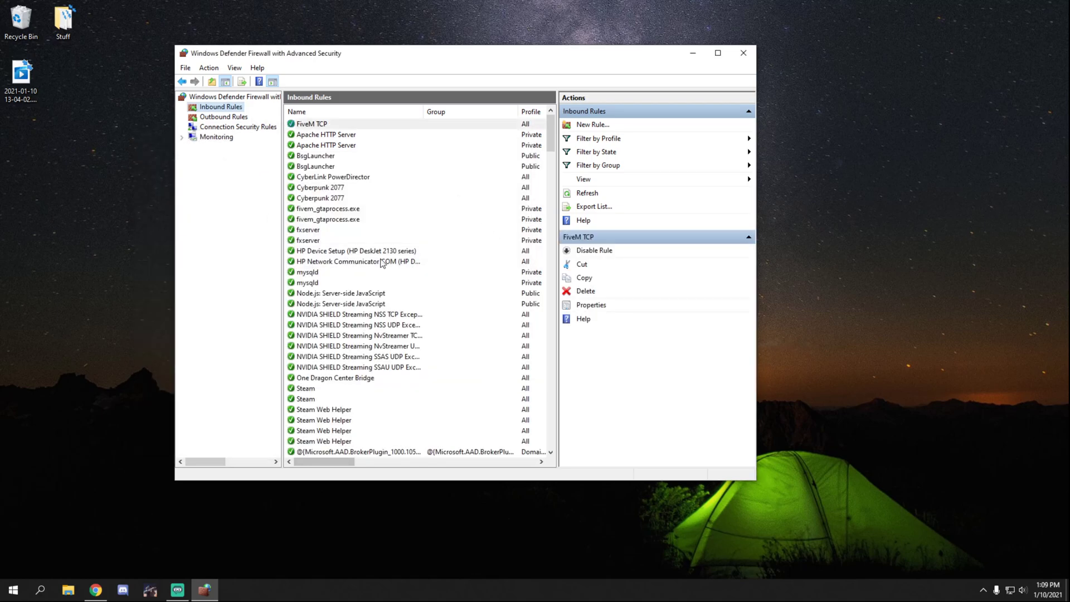
Step: Create a FiveM UDP inbound rule allowing local port 30120 on all profiles, then show Outbound Rules
{"action": "left_click", "coordinate": [594, 125]}
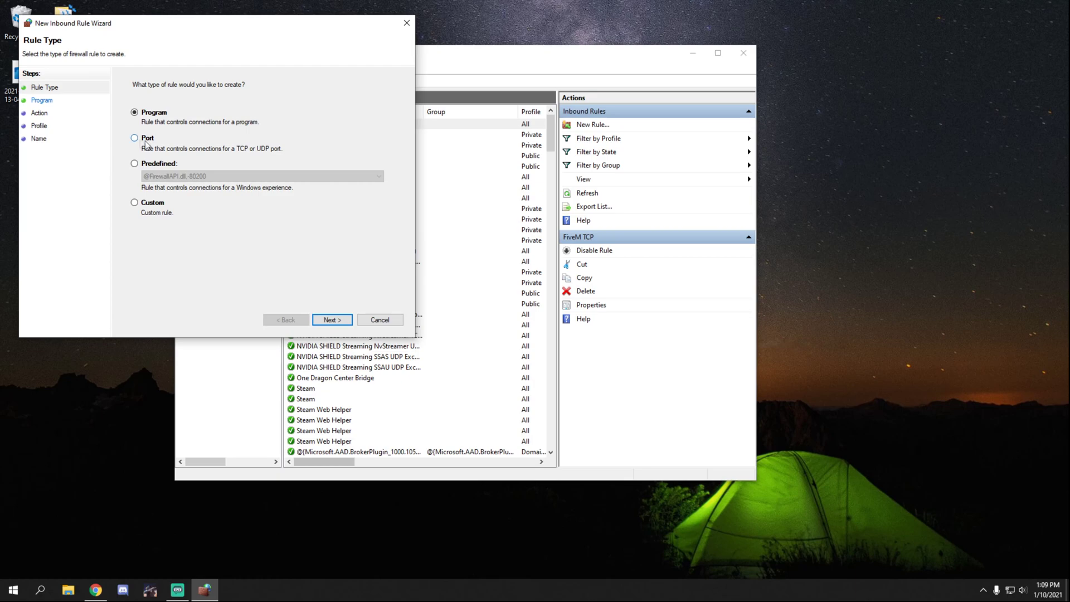
{"action": "left_click", "coordinate": [142, 139]}
{"action": "left_click", "coordinate": [332, 320]}
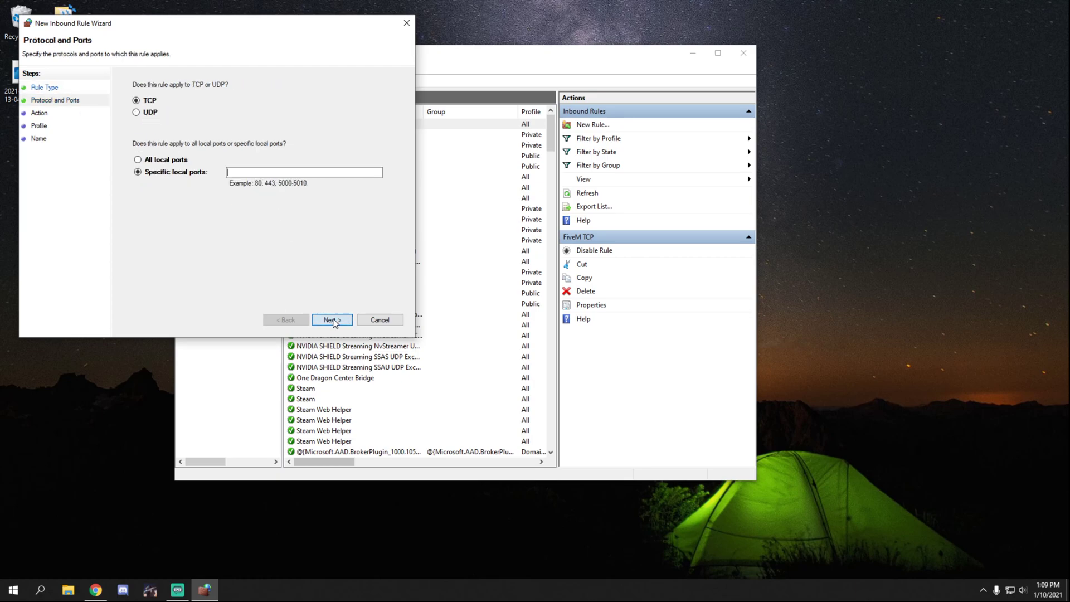
{"action": "left_click", "coordinate": [138, 113]}
{"action": "left_click", "coordinate": [260, 173]}
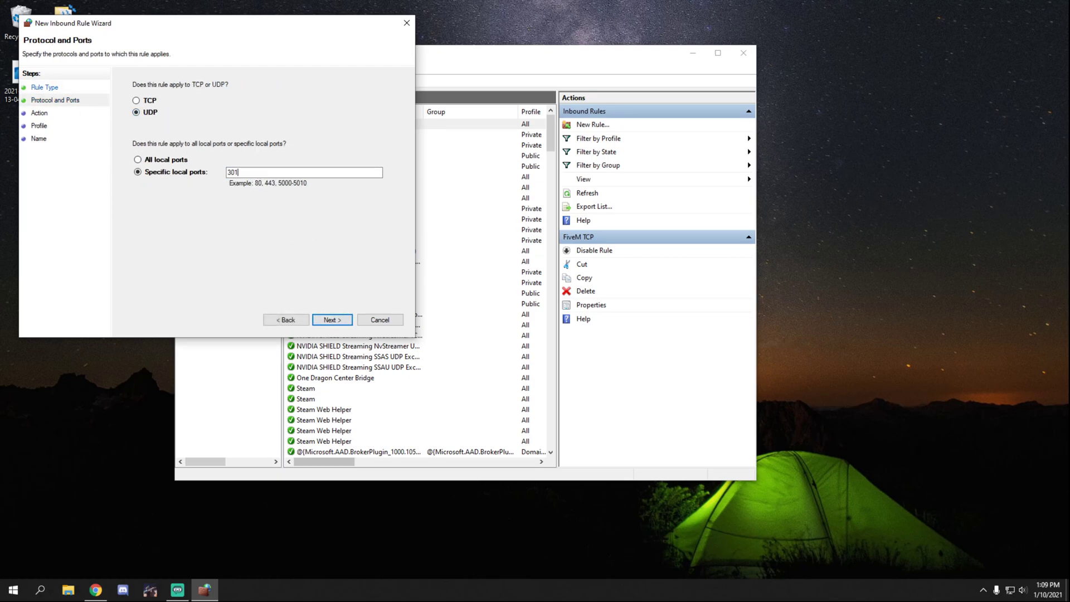
{"action": "left_click", "coordinate": [332, 320]}
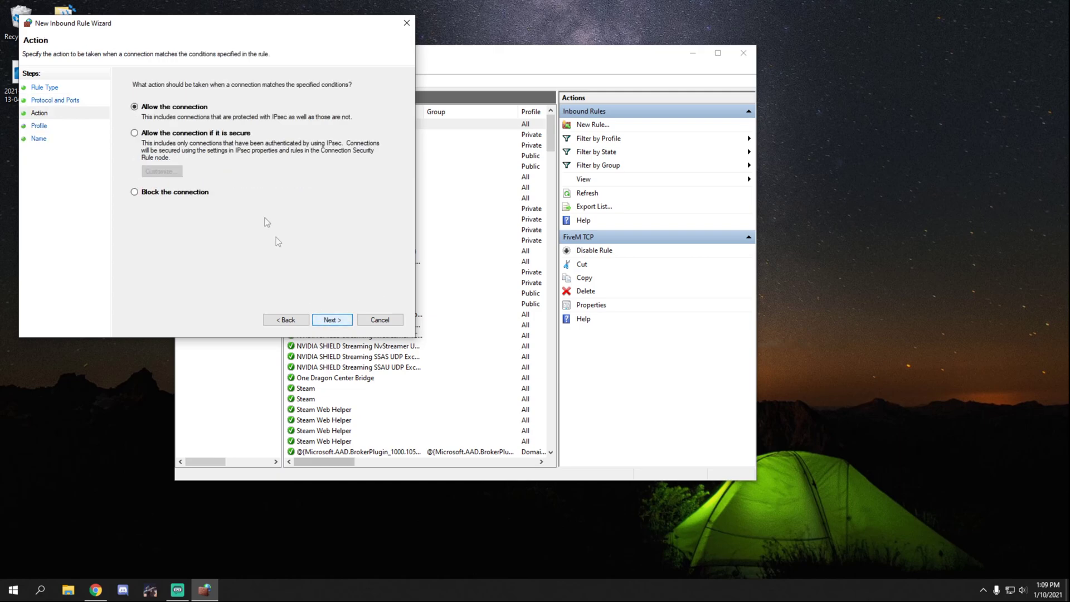
{"action": "left_click", "coordinate": [329, 319]}
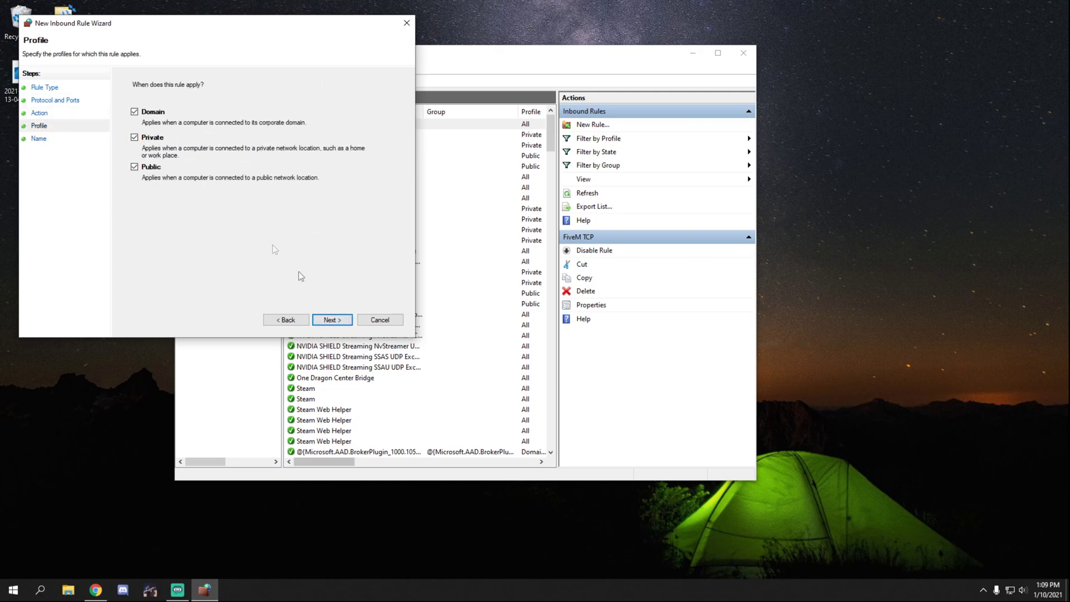
{"action": "left_click", "coordinate": [338, 321]}
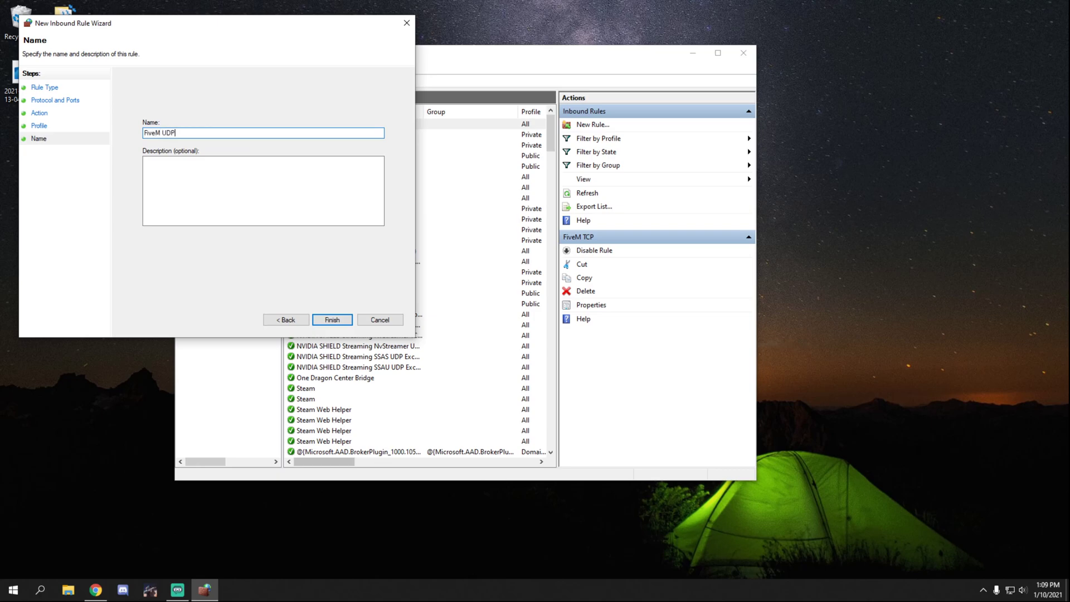
{"action": "left_click", "coordinate": [332, 319]}
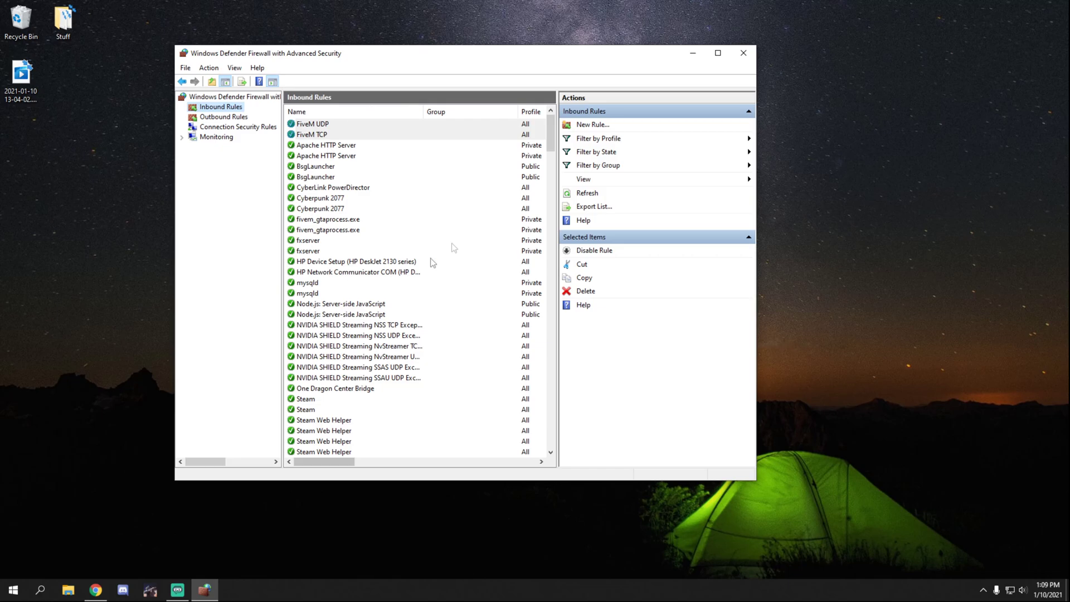
{"action": "left_click", "coordinate": [232, 120]}
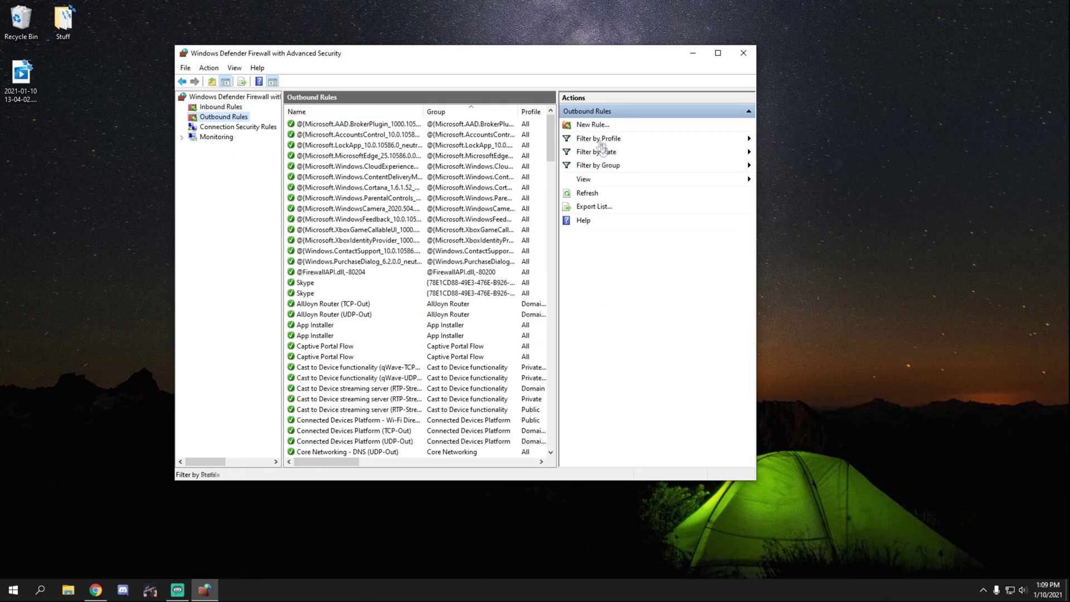
Step: Create an outbound port rule named FiveM TCP for TCP remote port 30120 on all profiles
{"action": "left_click", "coordinate": [597, 127]}
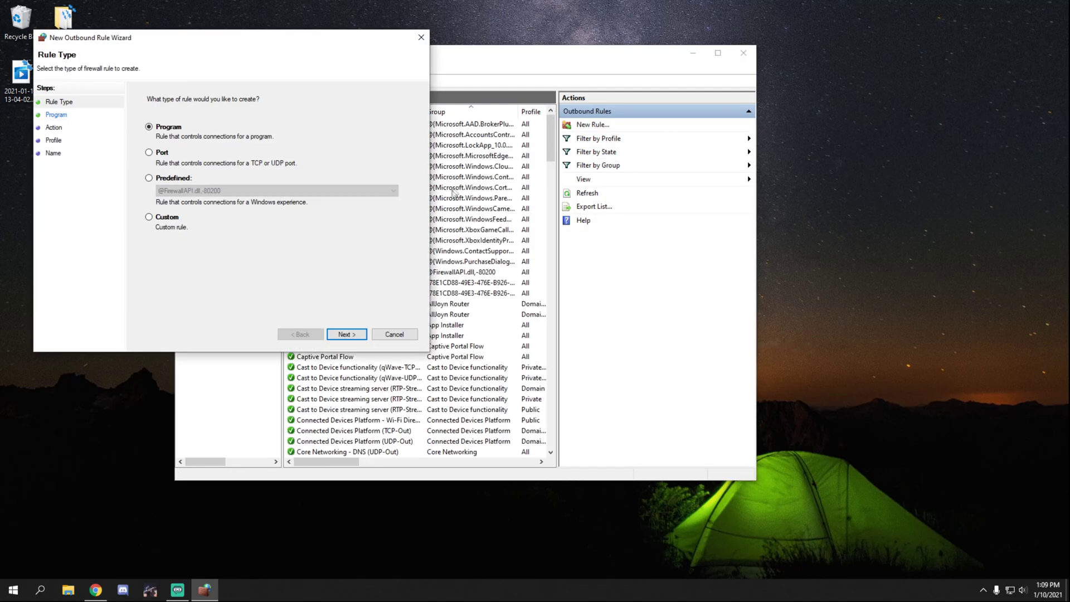
{"action": "left_click", "coordinate": [156, 152]}
{"action": "left_click", "coordinate": [346, 334]}
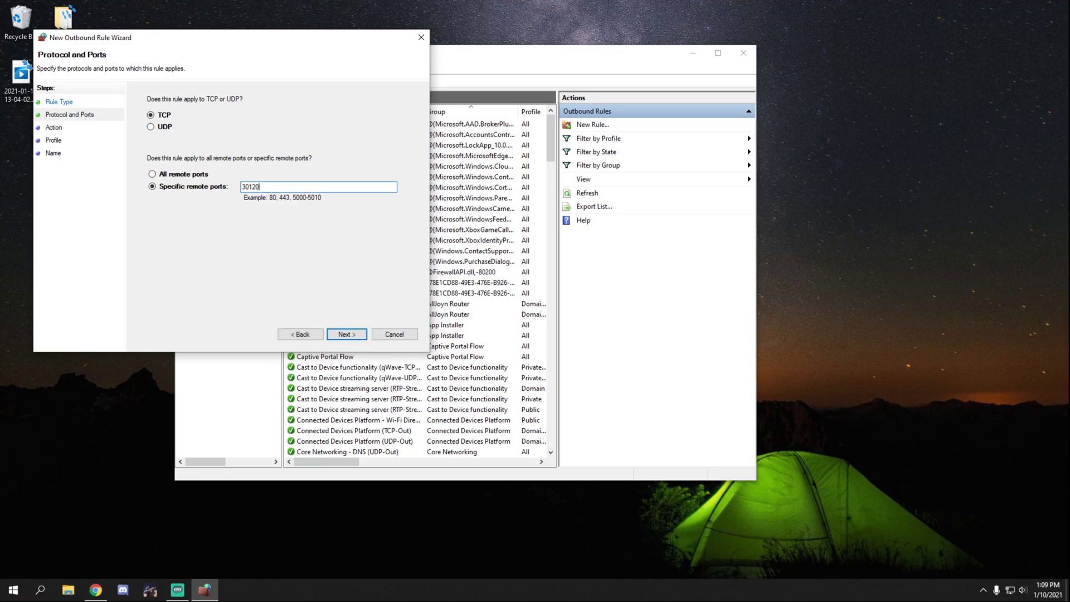
{"action": "left_click", "coordinate": [279, 187]}
{"action": "type", "text": "30120"}
{"action": "left_click", "coordinate": [340, 333]}
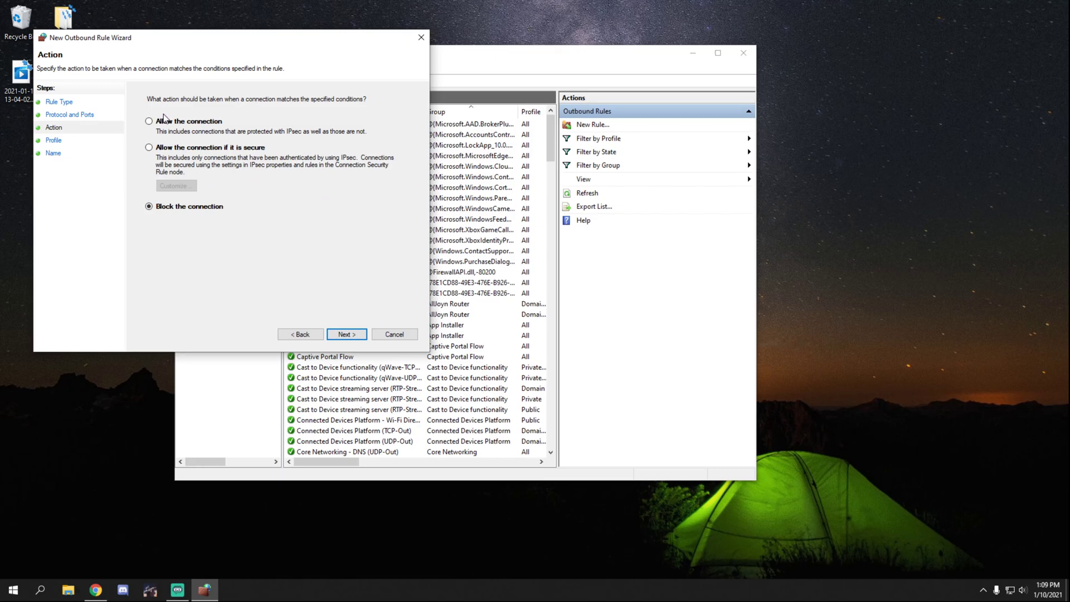
{"action": "left_click", "coordinate": [342, 333]}
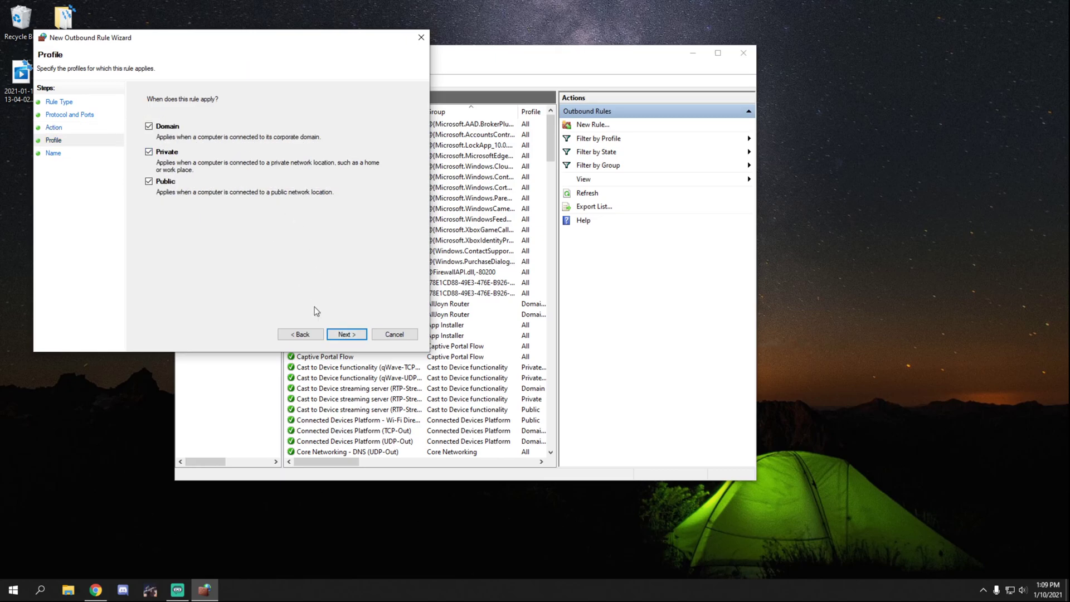
{"action": "left_click", "coordinate": [338, 334]}
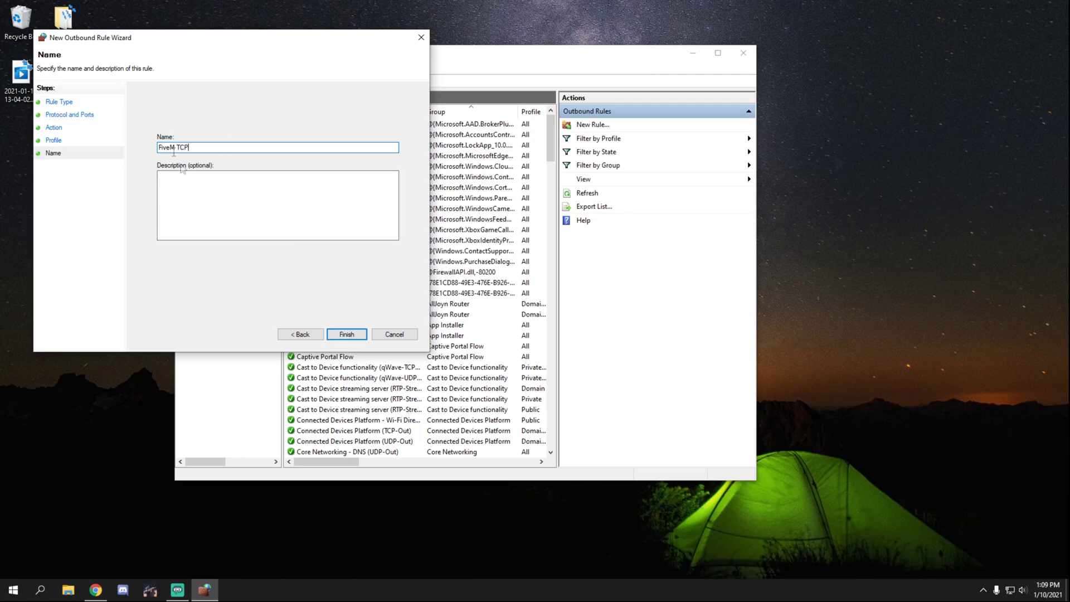
{"action": "left_click", "coordinate": [346, 334]}
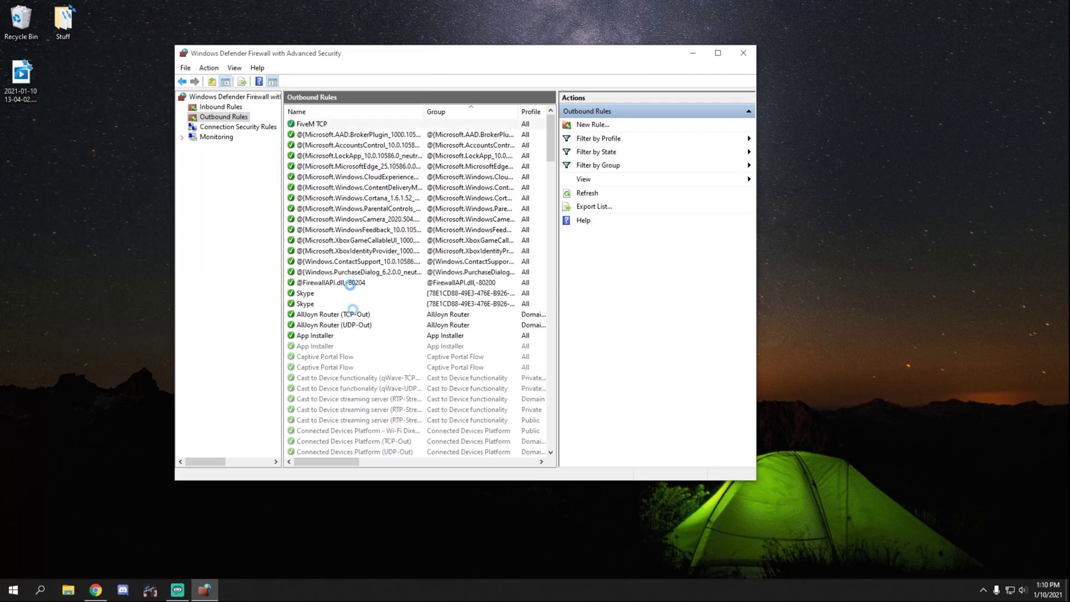
Step: Add an outbound 'FiveM UDP' port rule for UDP remote ports on all profiles, then close the firewall
{"action": "left_click", "coordinate": [600, 125]}
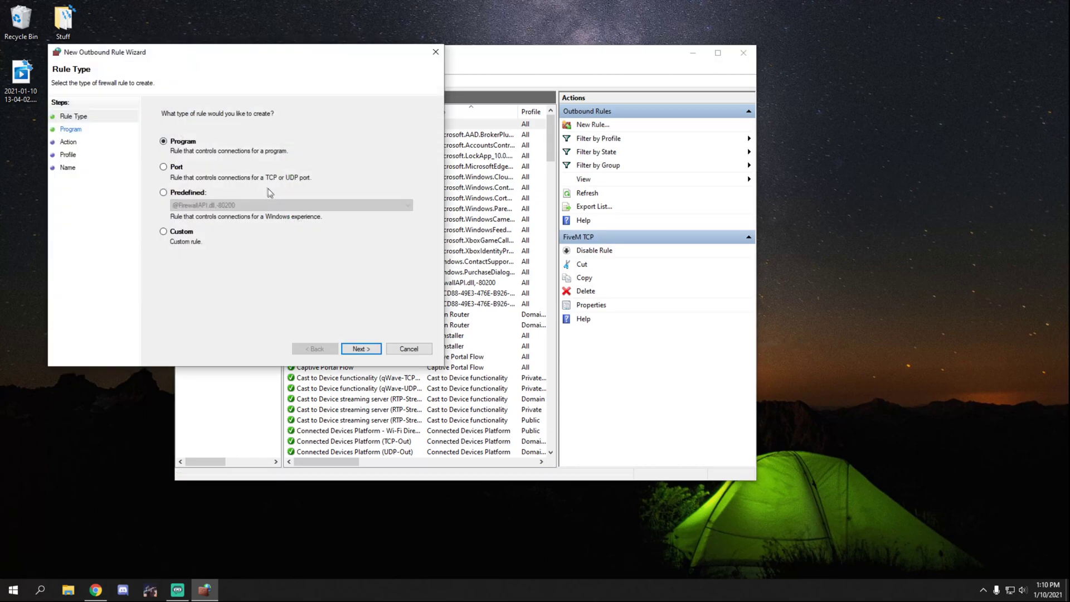
{"action": "left_click", "coordinate": [177, 168]}
{"action": "left_click", "coordinate": [361, 349]}
{"action": "left_click", "coordinate": [178, 141]}
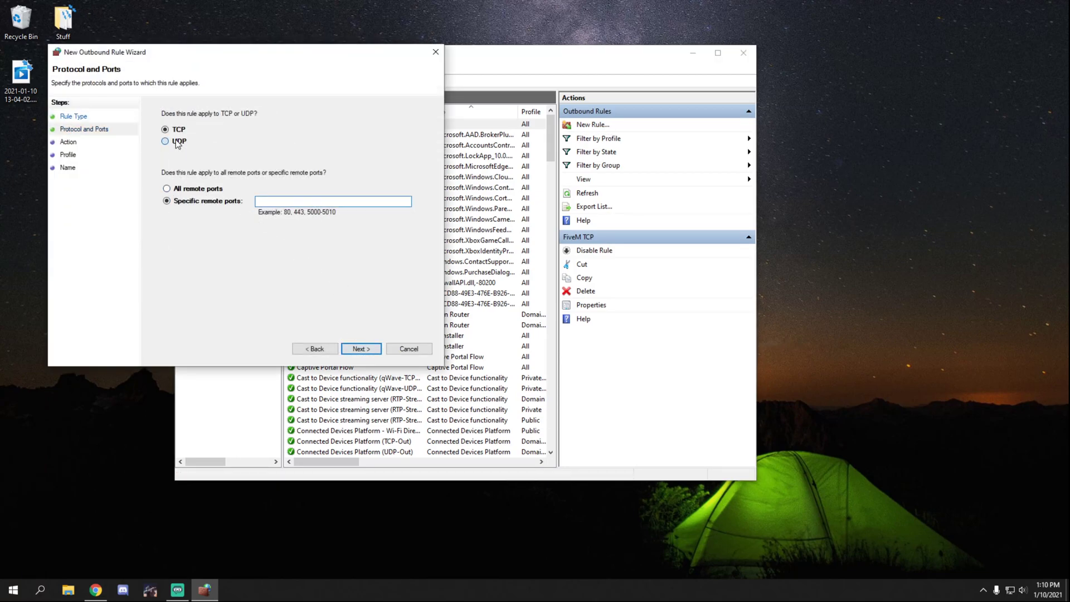
{"action": "left_click", "coordinate": [295, 204]}
{"action": "left_click", "coordinate": [360, 349]}
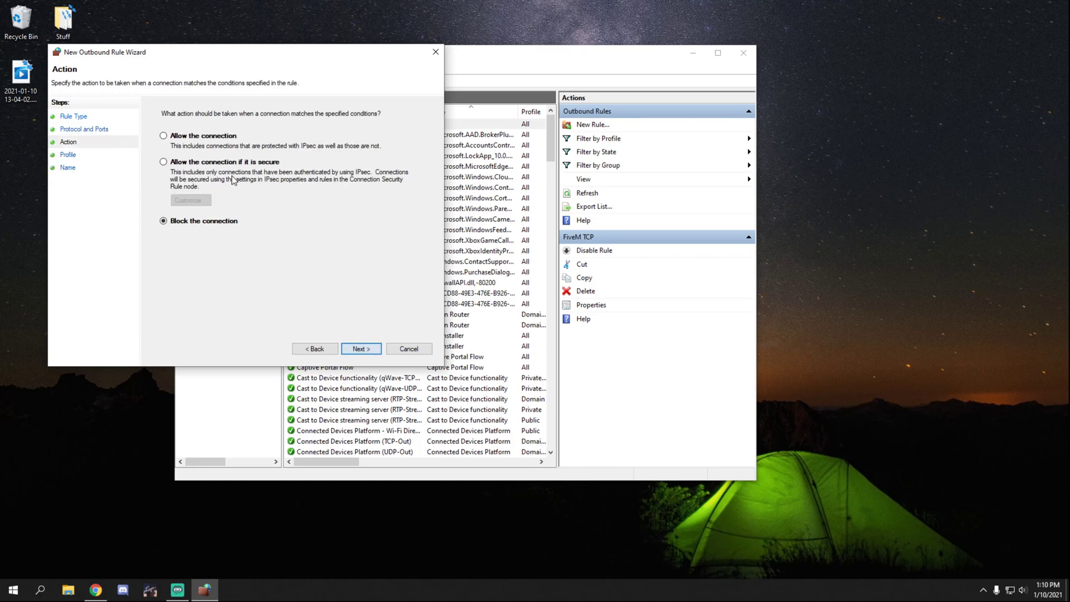
{"action": "left_click", "coordinate": [362, 344]}
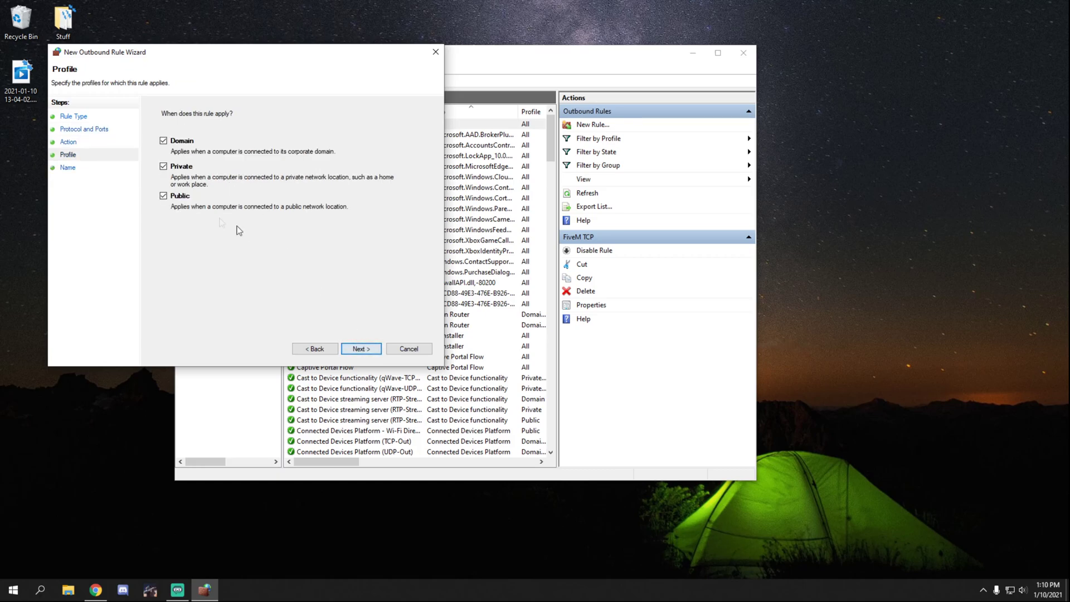
{"action": "left_click", "coordinate": [359, 349]}
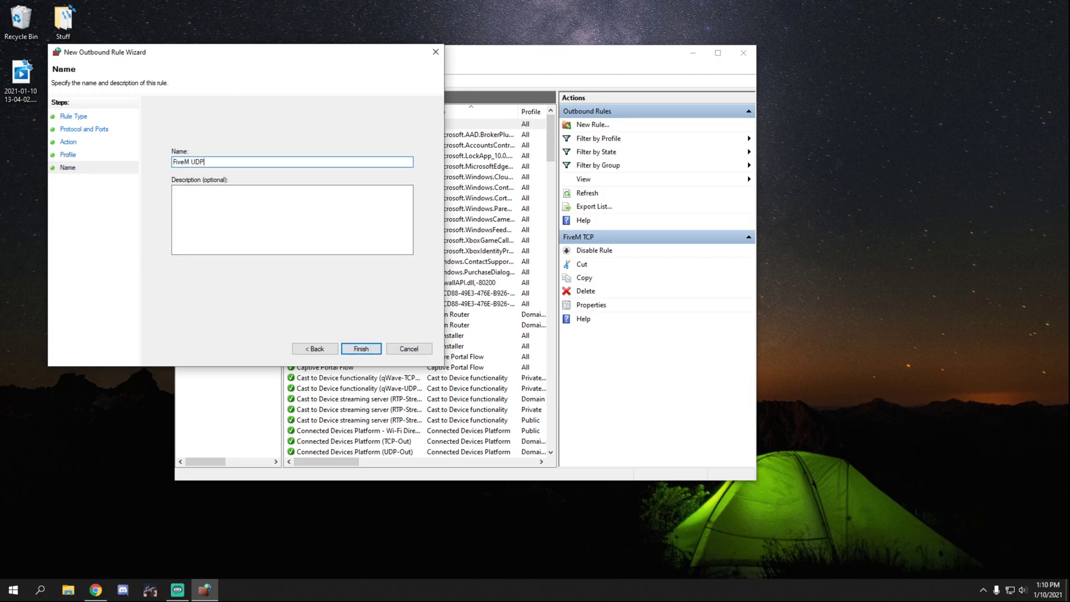
{"action": "left_click", "coordinate": [361, 348]}
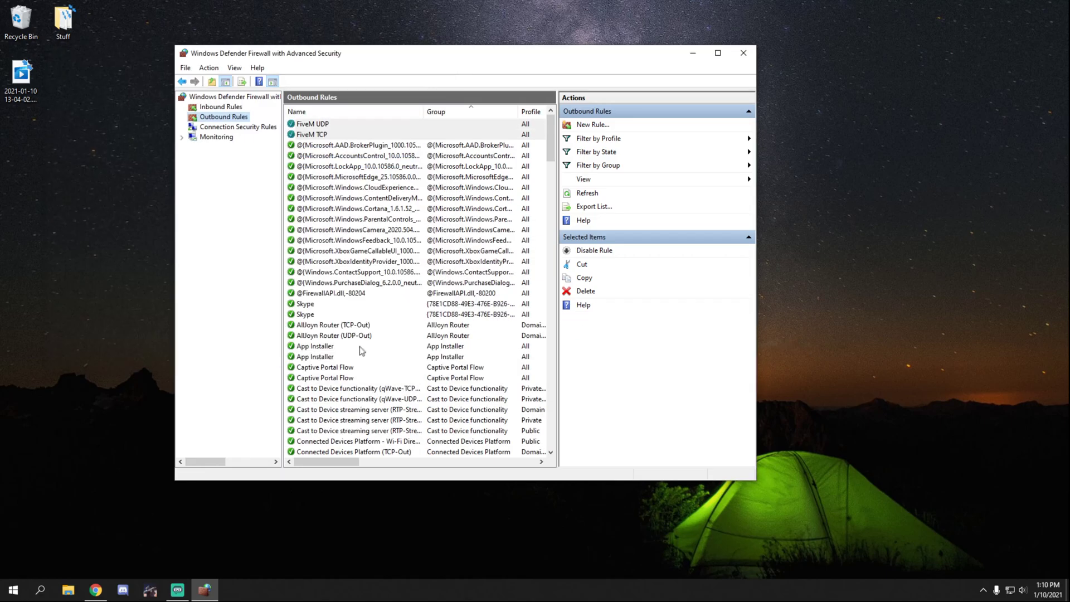
{"action": "left_click", "coordinate": [743, 53]}
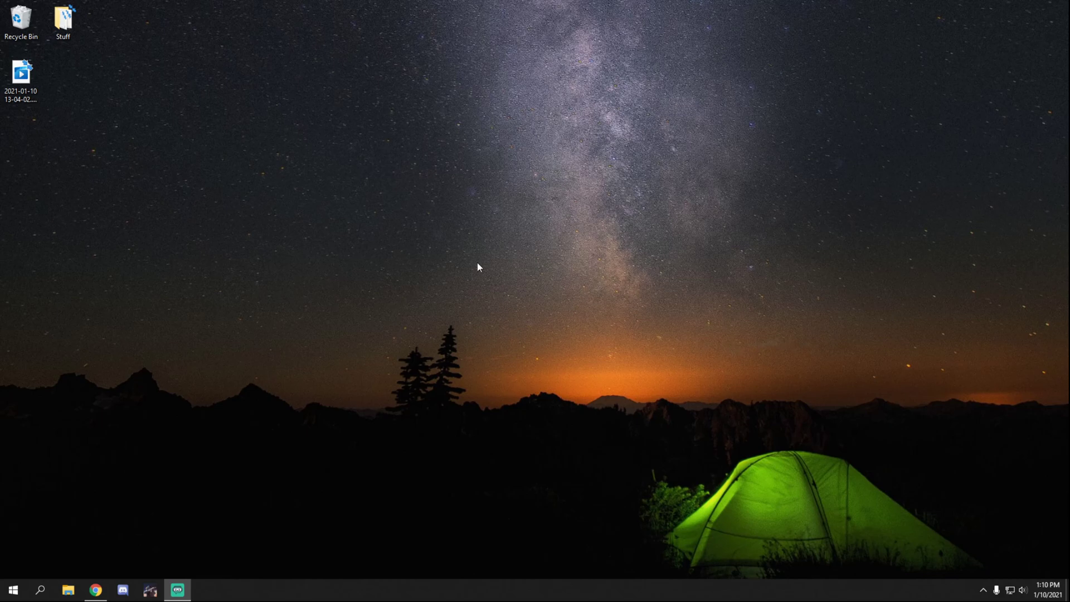
Step: Switch the Network 2 Ethernet connection's profile from Public to Private, then close Settings
{"action": "right_click", "coordinate": [13, 590]}
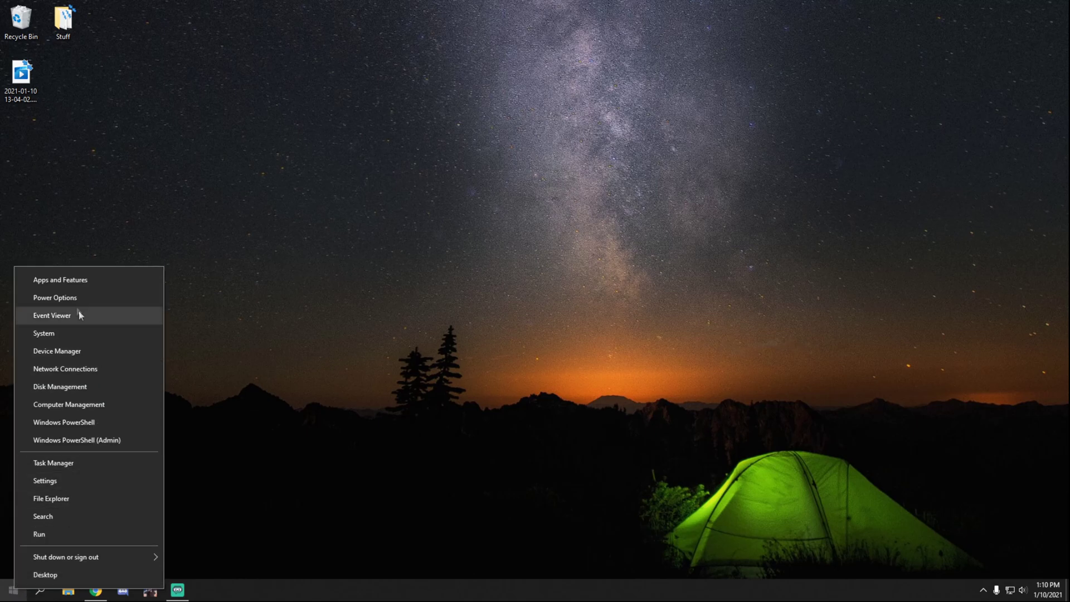
{"action": "left_click", "coordinate": [88, 370]}
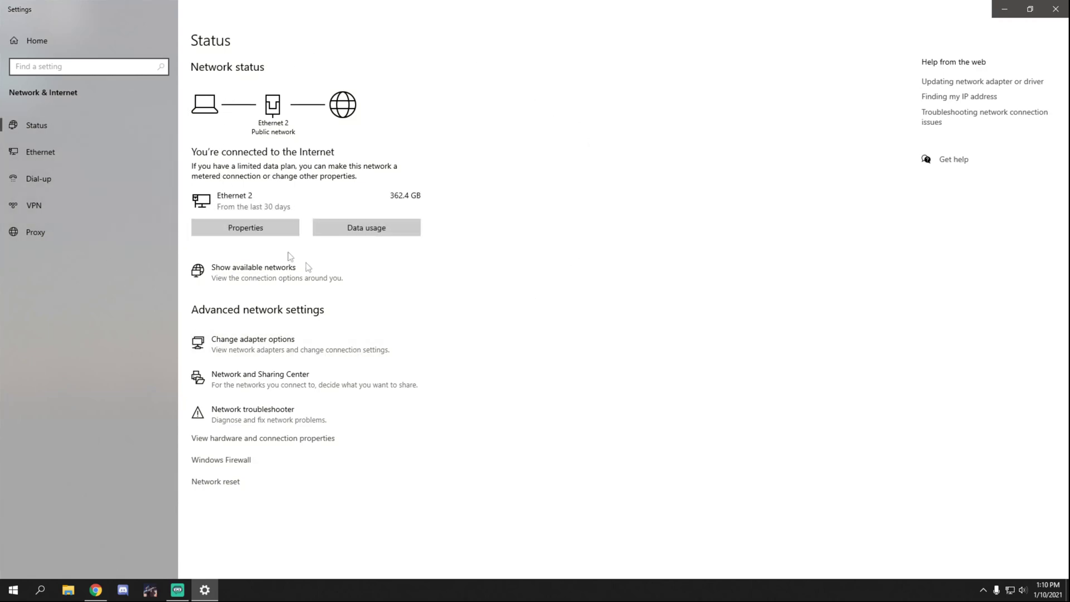
{"action": "left_click", "coordinate": [256, 228]}
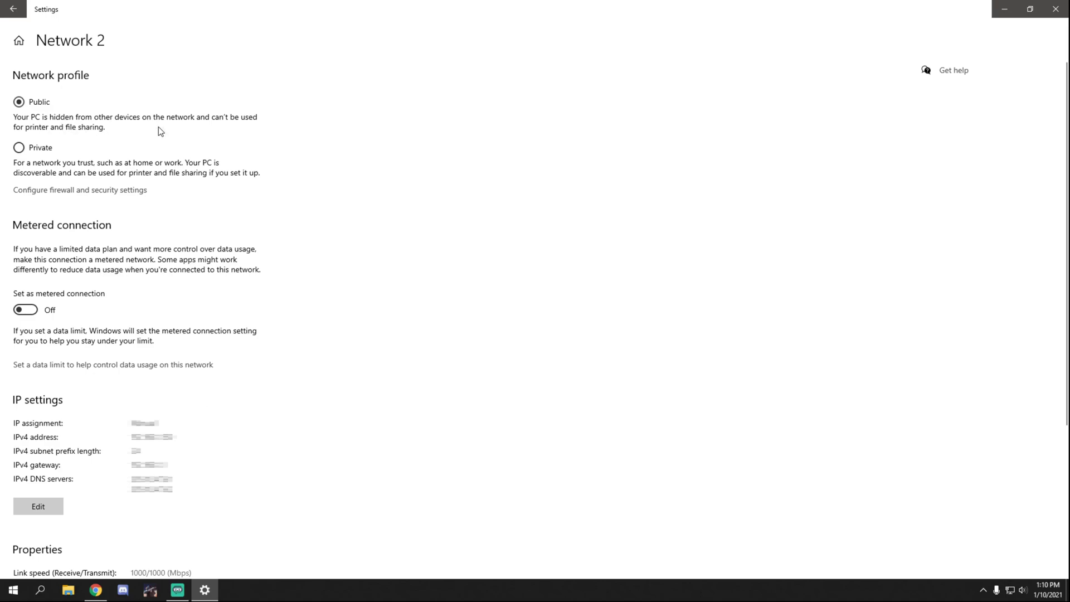
{"action": "left_click", "coordinate": [20, 149]}
{"action": "left_click", "coordinate": [1056, 9]}
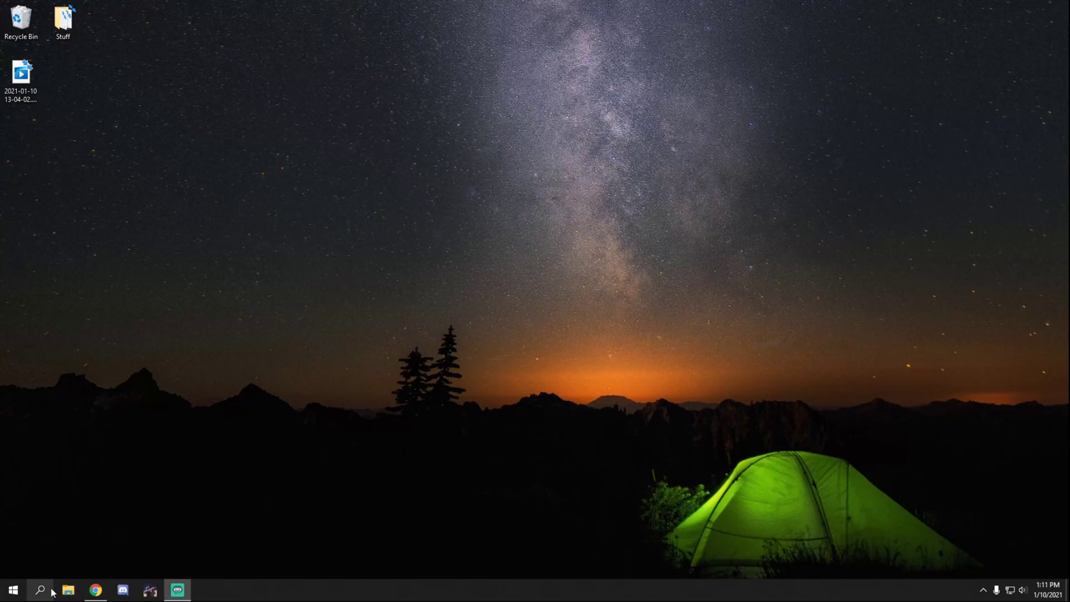
Step: Back in Chrome, recheck port 30120 on canyouseeme.org, which still reports it unreachable
{"action": "left_click", "coordinate": [95, 589]}
{"action": "left_click", "coordinate": [64, 6]}
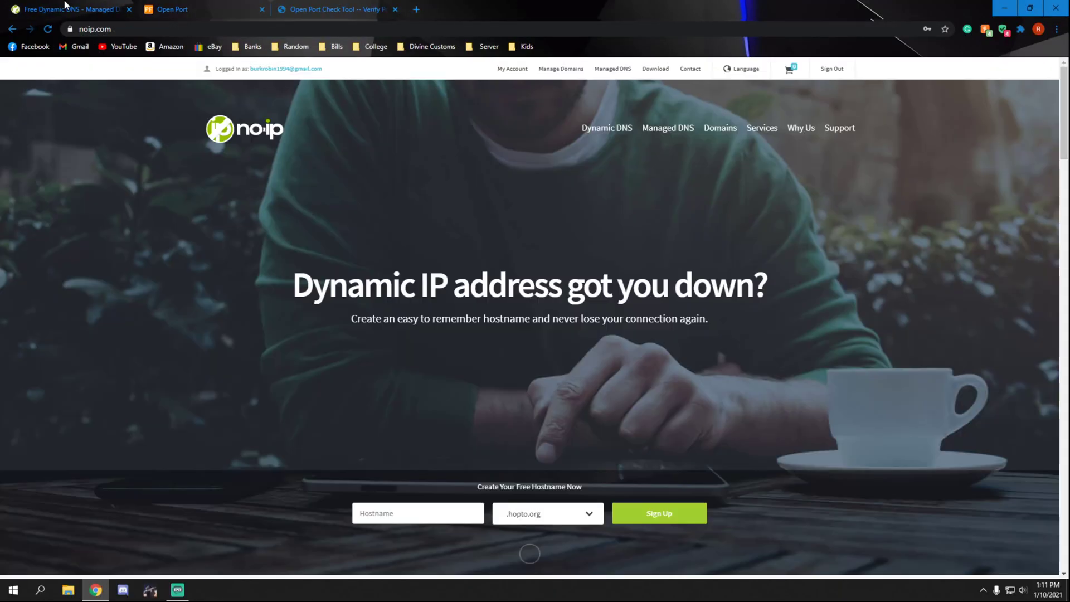
{"action": "left_click", "coordinate": [342, 7]}
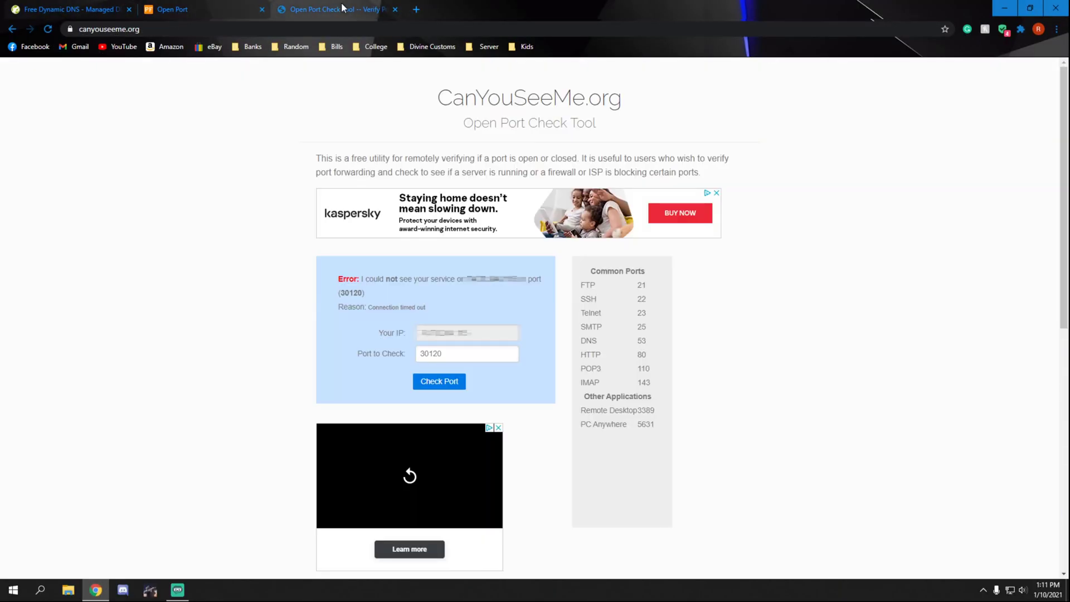
{"action": "left_click", "coordinate": [458, 384]}
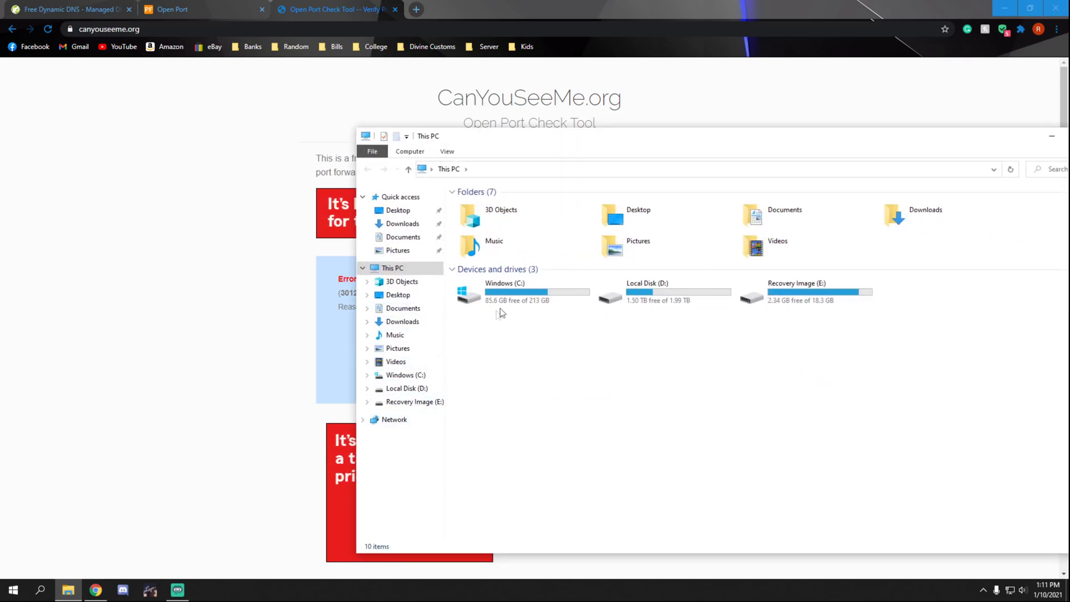
Step: Open C:\YoutubeServer and start Apache and MySQL from the XAMPP Control Panel
{"action": "double_click", "coordinate": [500, 308]}
{"action": "double_click", "coordinate": [490, 430]}
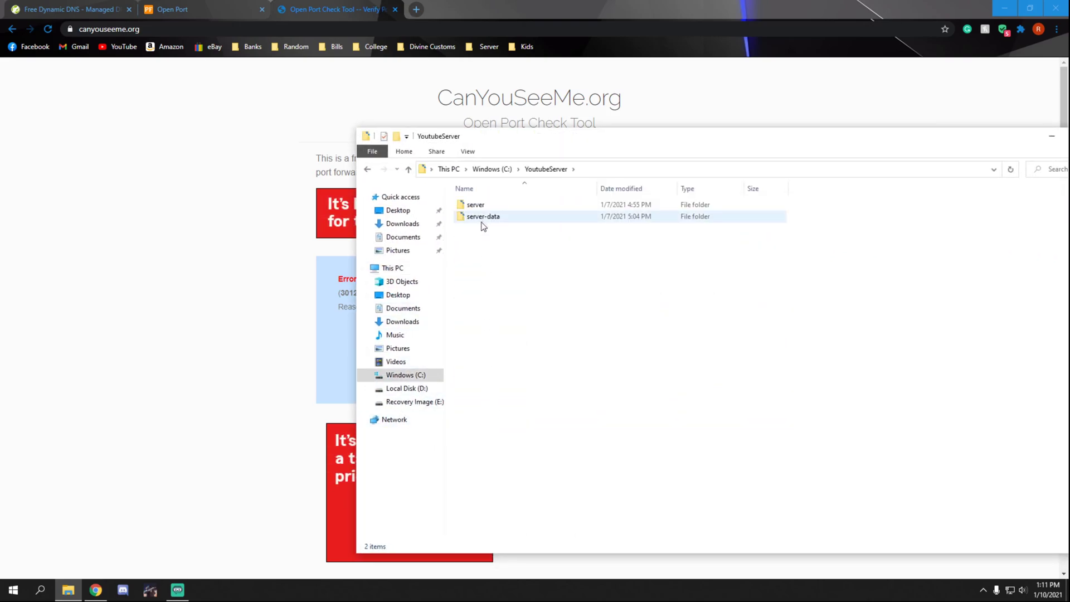
{"action": "left_click", "coordinate": [39, 590]}
{"action": "type", "text": "xam"}
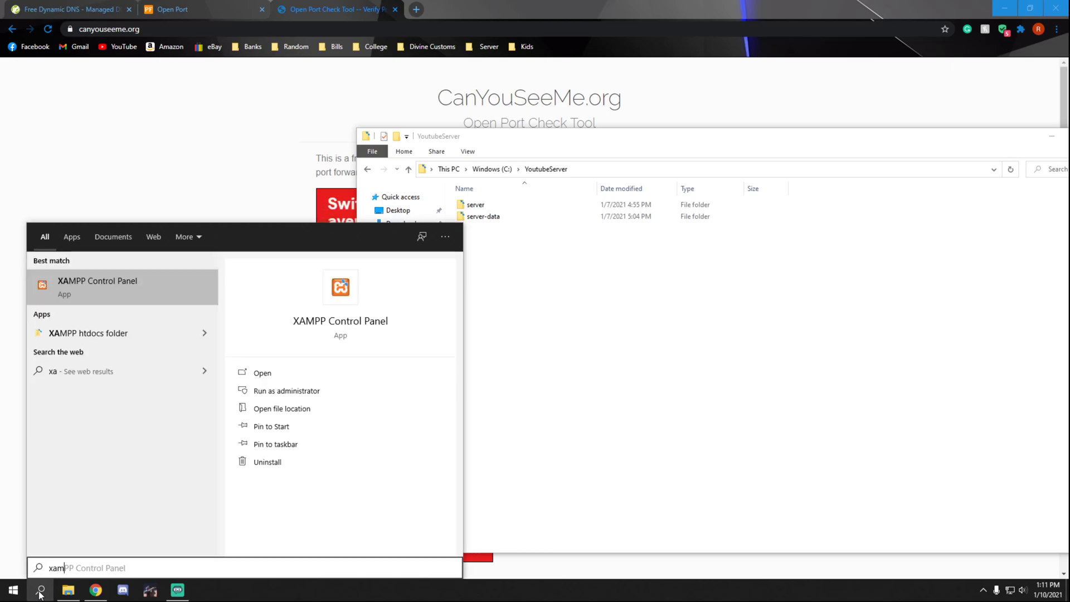
{"action": "key", "text": "Return"}
{"action": "left_click", "coordinate": [192, 62]}
{"action": "left_click", "coordinate": [192, 78]}
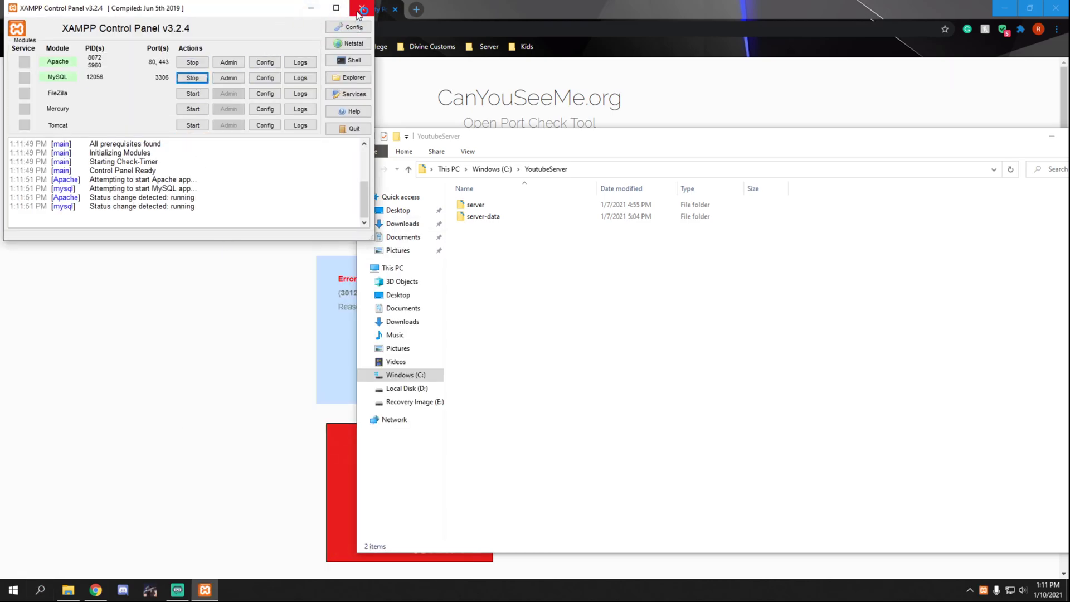
{"action": "left_click", "coordinate": [360, 9]}
Step: Run start.bat in the server-data folder to launch the FiveM server
{"action": "double_click", "coordinate": [538, 216]}
{"action": "double_click", "coordinate": [522, 287]}
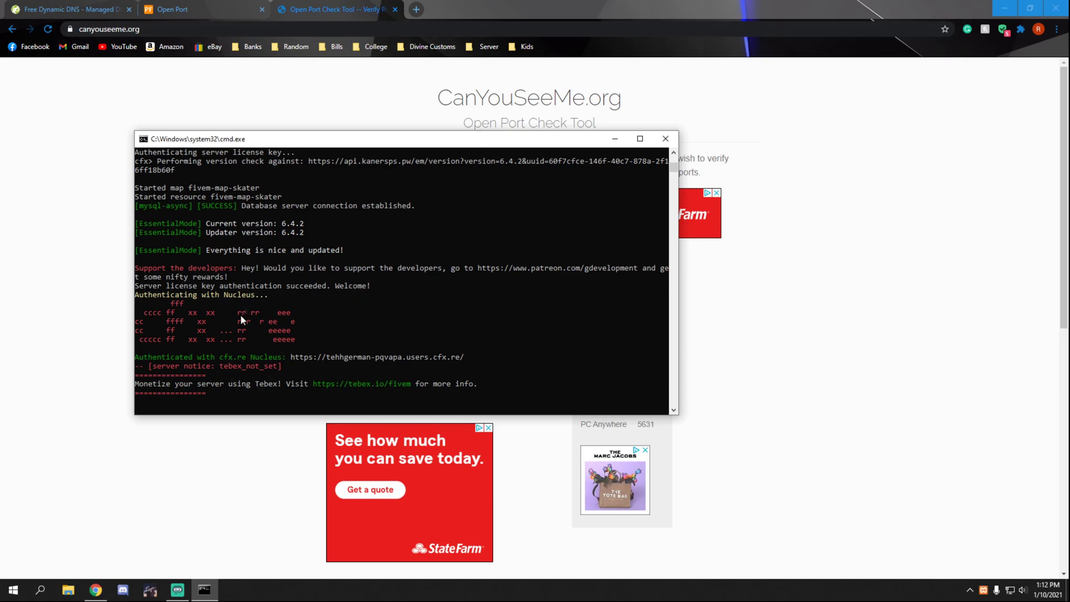
{"action": "key", "text": "alt+Tab"}
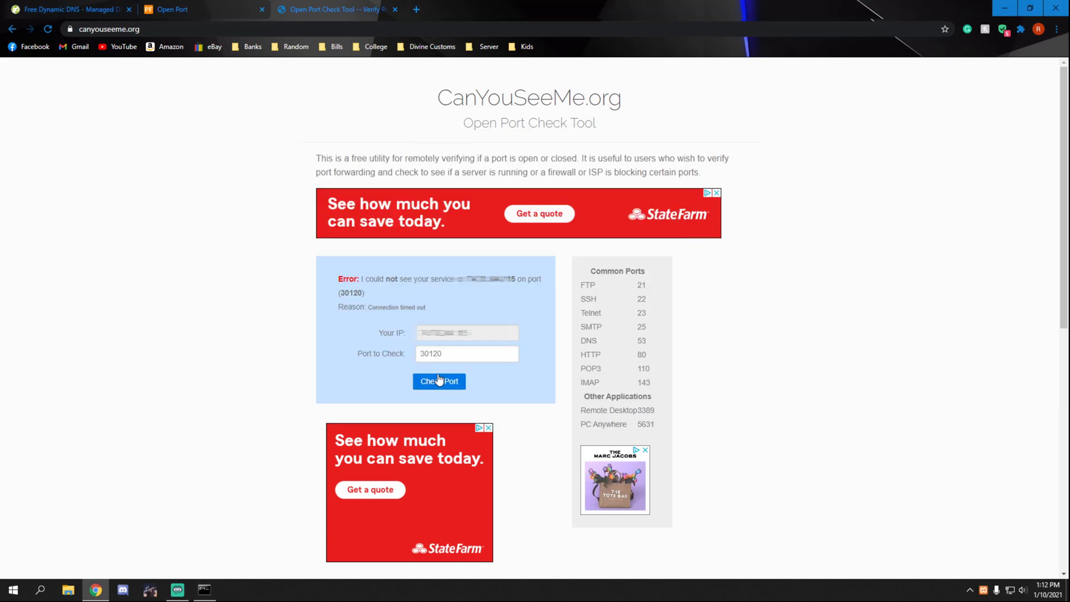
Step: Retest port 30120, highlight the Success and ISP-not-blocking messages, then close the checker tab
{"action": "left_click", "coordinate": [440, 381]}
{"action": "left_click_drag", "start_coordinate": [361, 279], "coordinate": [514, 290]}
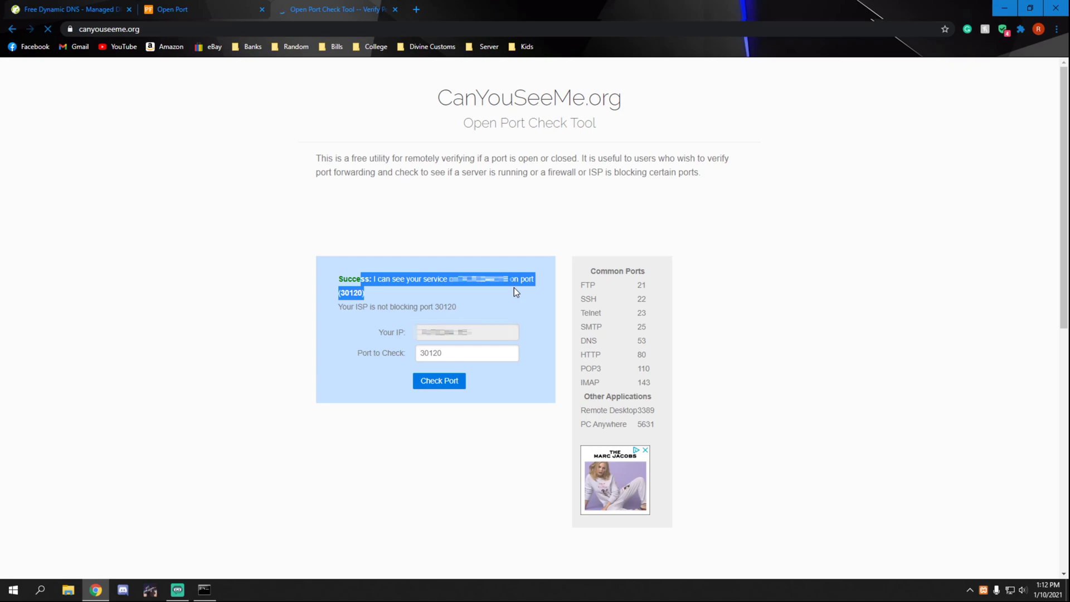
{"action": "left_click", "coordinate": [393, 294]}
{"action": "left_click_drag", "start_coordinate": [356, 308], "coordinate": [453, 307]}
{"action": "left_click", "coordinate": [469, 304]}
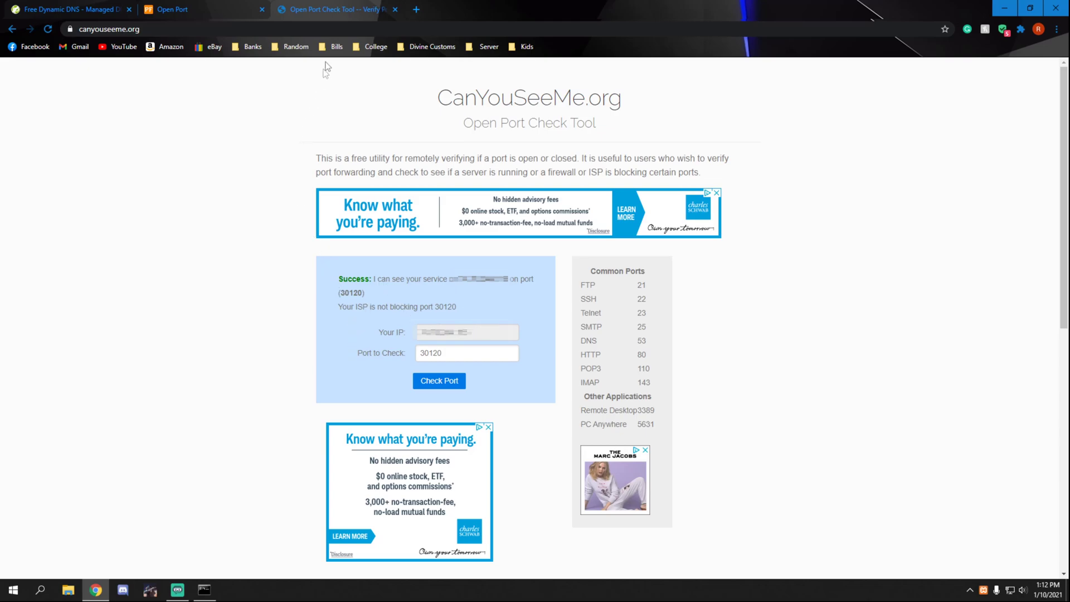
{"action": "key", "text": "ctrl+w"}
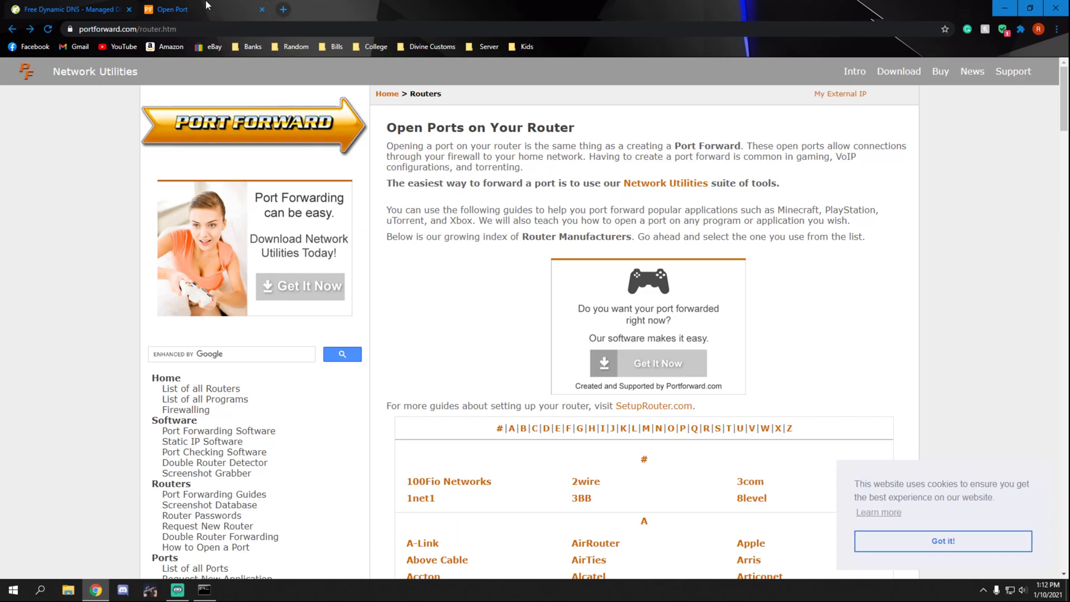
Step: From the No-IP dashboard's Quick Add, create the hostname youtubetest.ddns.net
{"action": "key", "text": "ctrl+w"}
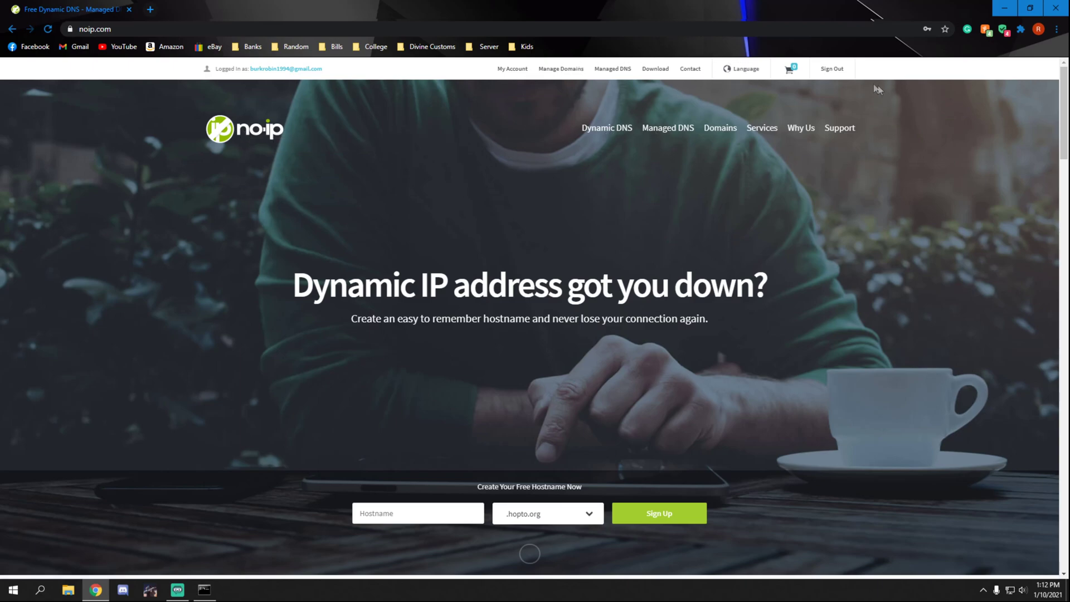
{"action": "left_click", "coordinate": [513, 69]}
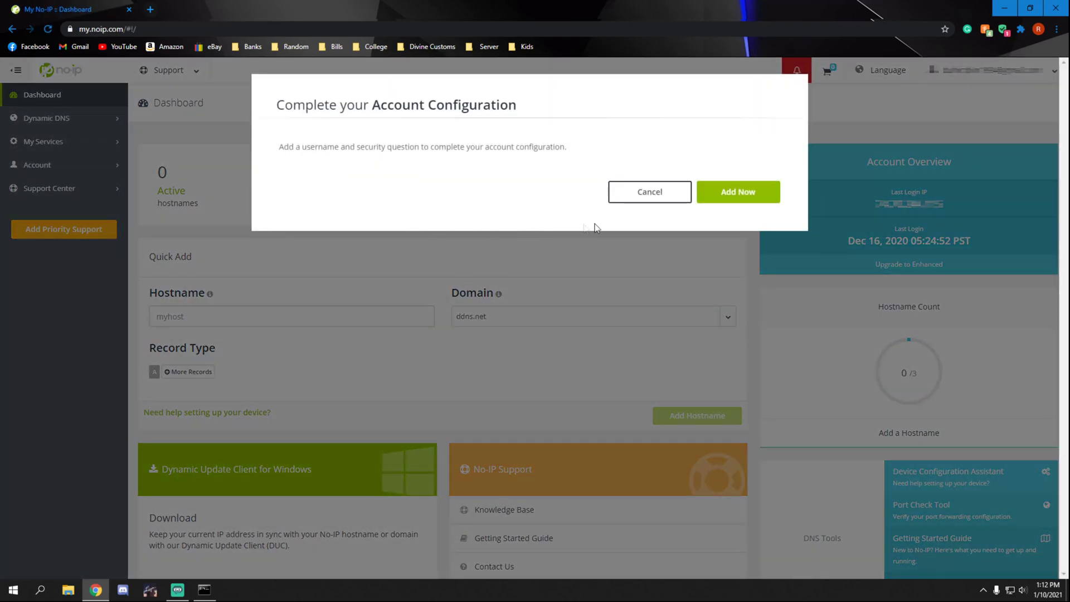
{"action": "left_click", "coordinate": [664, 195]}
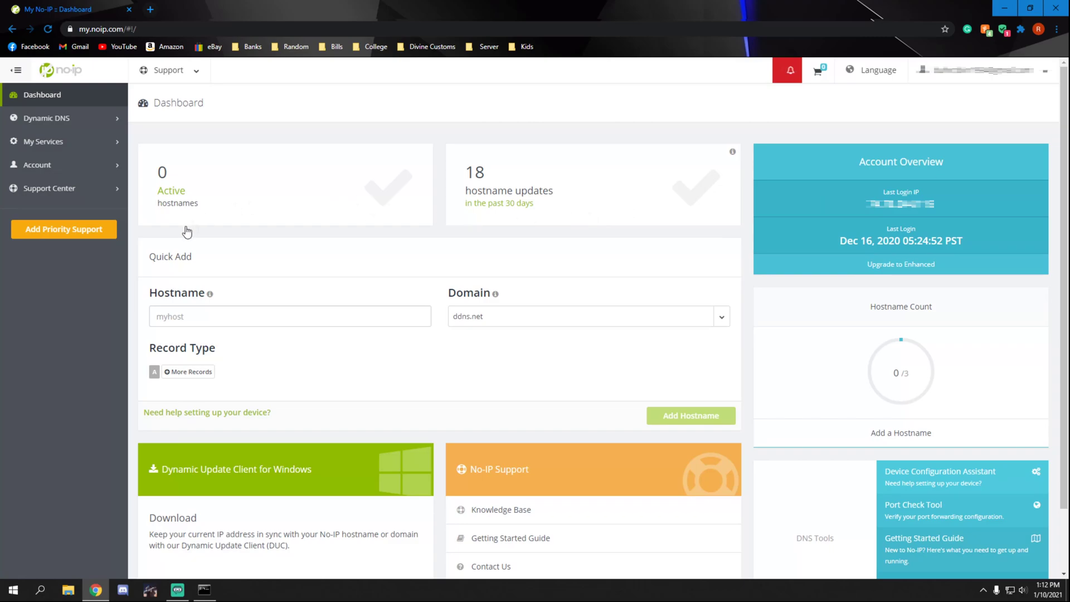
{"action": "left_click", "coordinate": [204, 315]}
{"action": "type", "text": "youtubetest"}
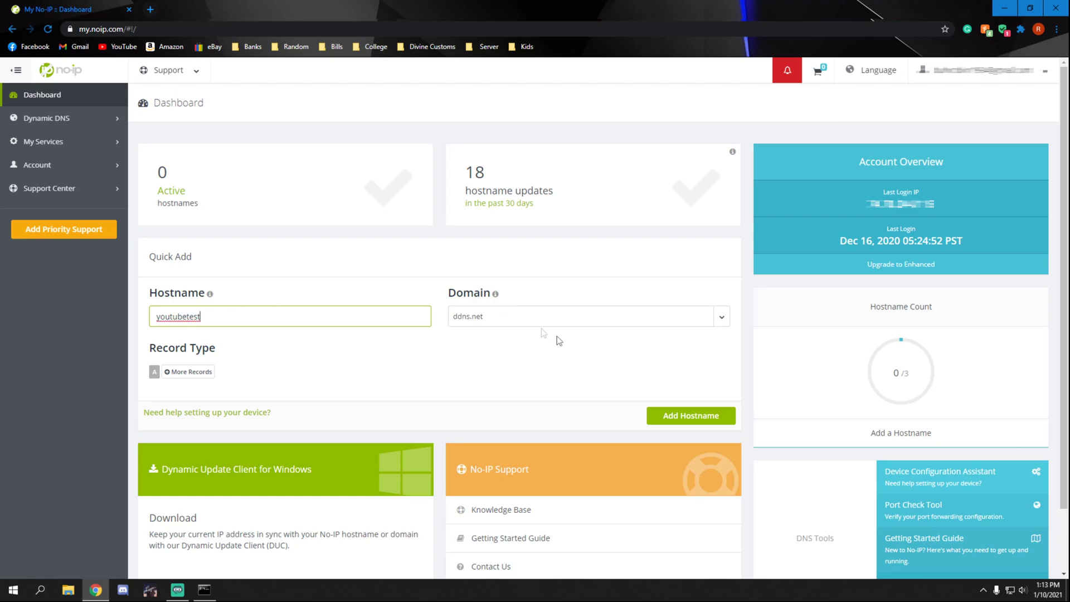
{"action": "left_click", "coordinate": [675, 419]}
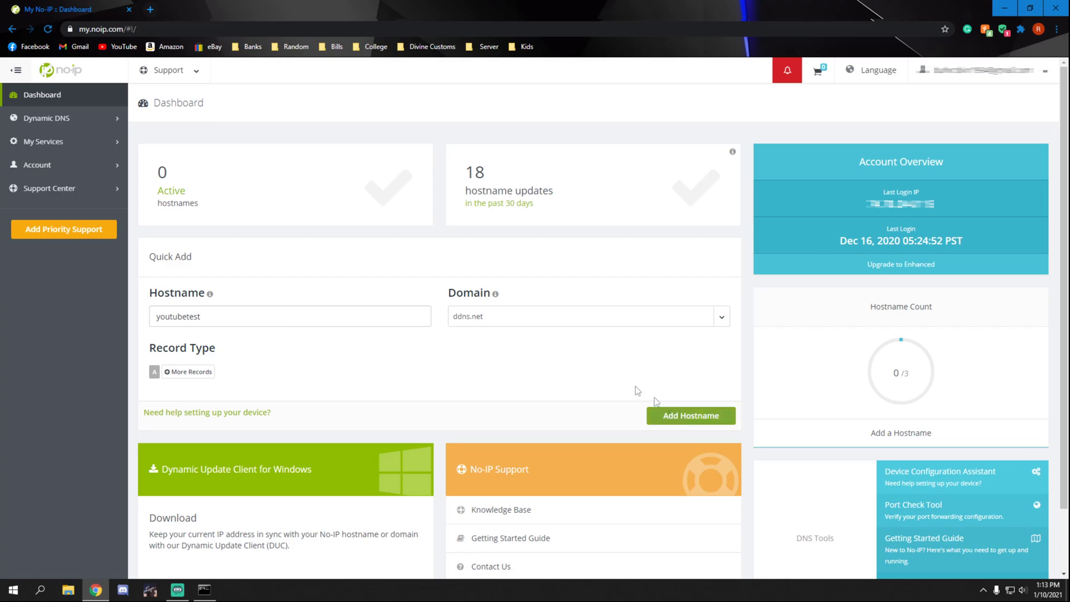
{"action": "left_click", "coordinate": [674, 422]}
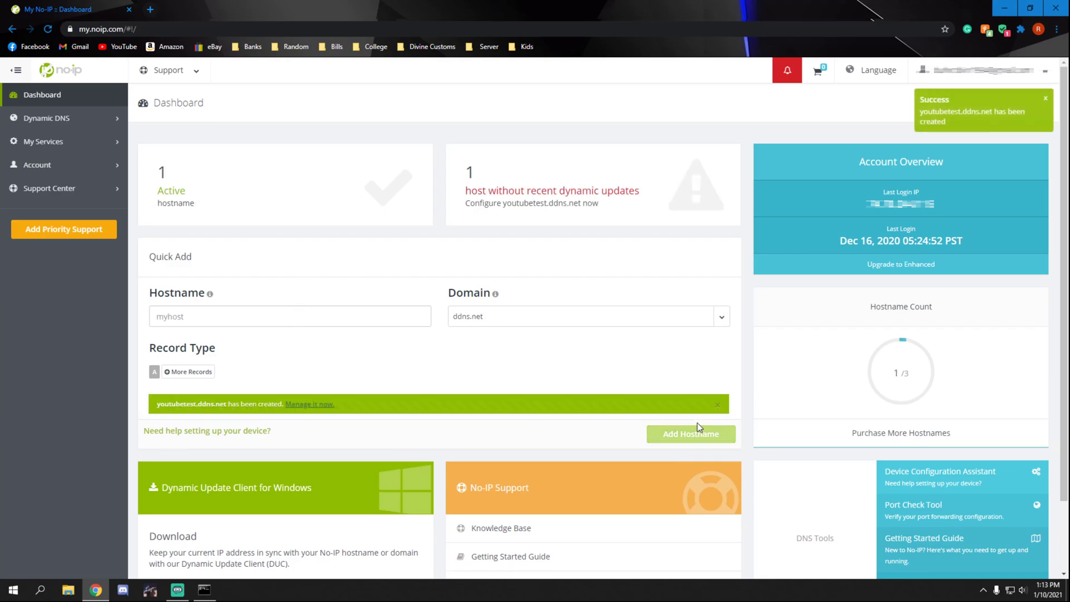
{"action": "left_click", "coordinate": [203, 186]}
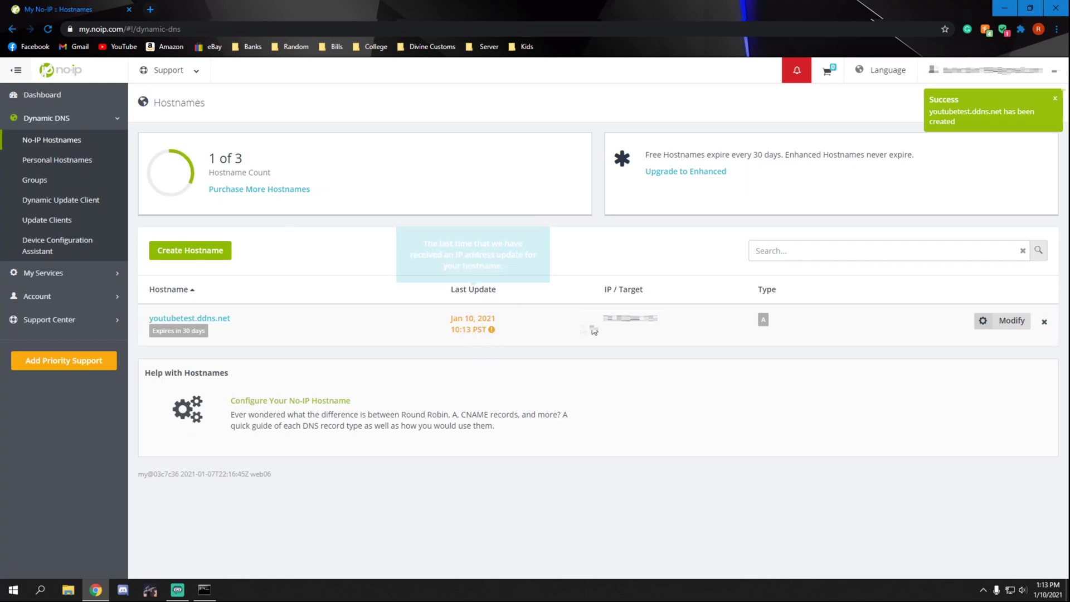
Step: Review the youtubetest.ddns.net row and its IP in the Hostnames list, then return to noip.com home
{"action": "left_click_drag", "start_coordinate": [659, 322], "coordinate": [607, 328]}
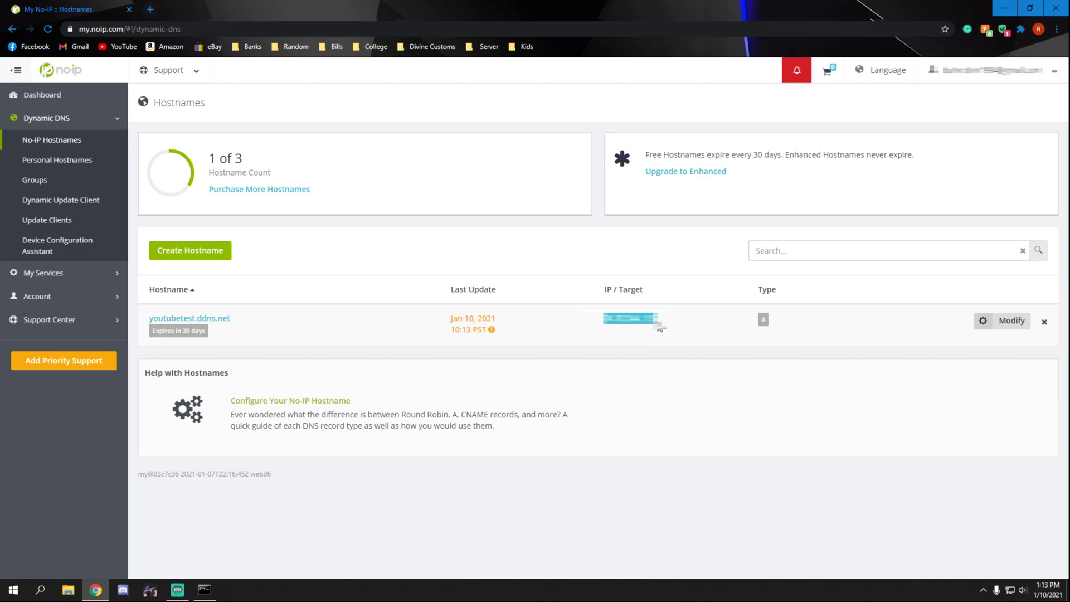
{"action": "left_click_drag", "start_coordinate": [248, 326], "coordinate": [139, 323]}
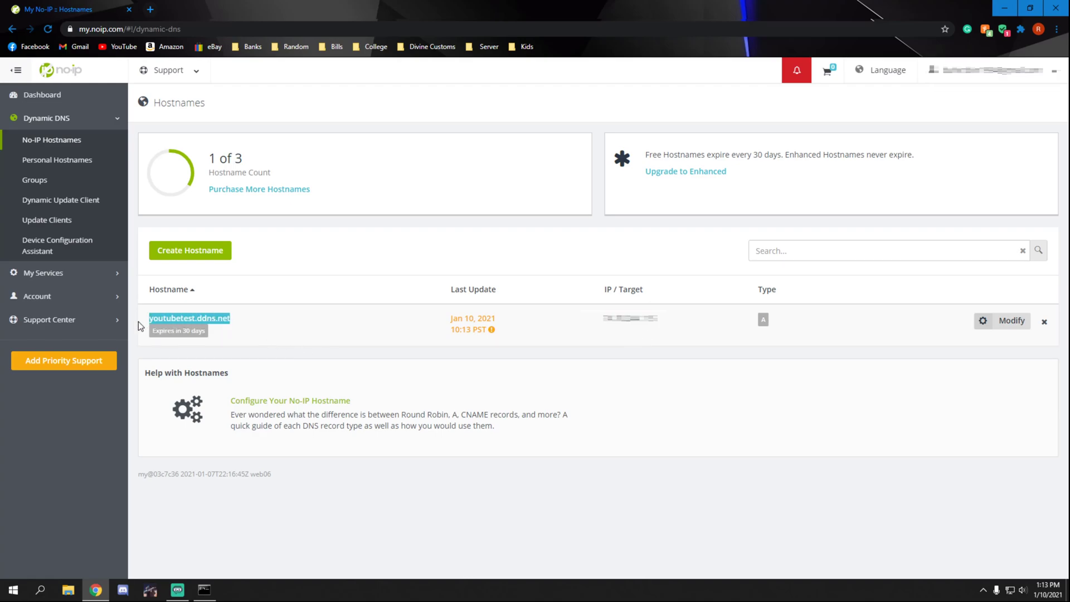
{"action": "left_click", "coordinate": [240, 327]}
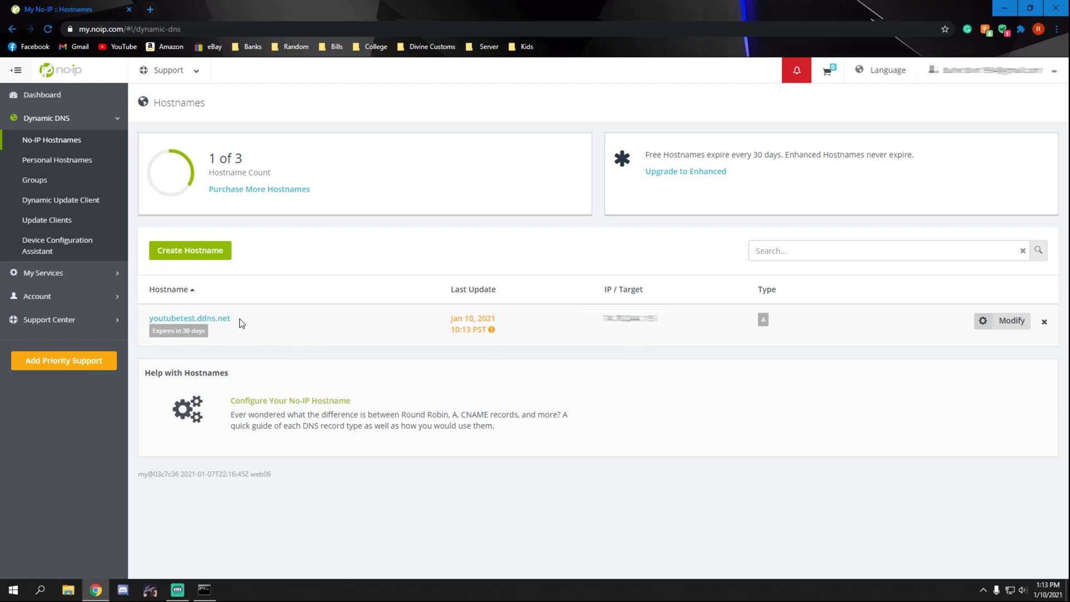
{"action": "left_click_drag", "start_coordinate": [241, 323], "coordinate": [149, 322]}
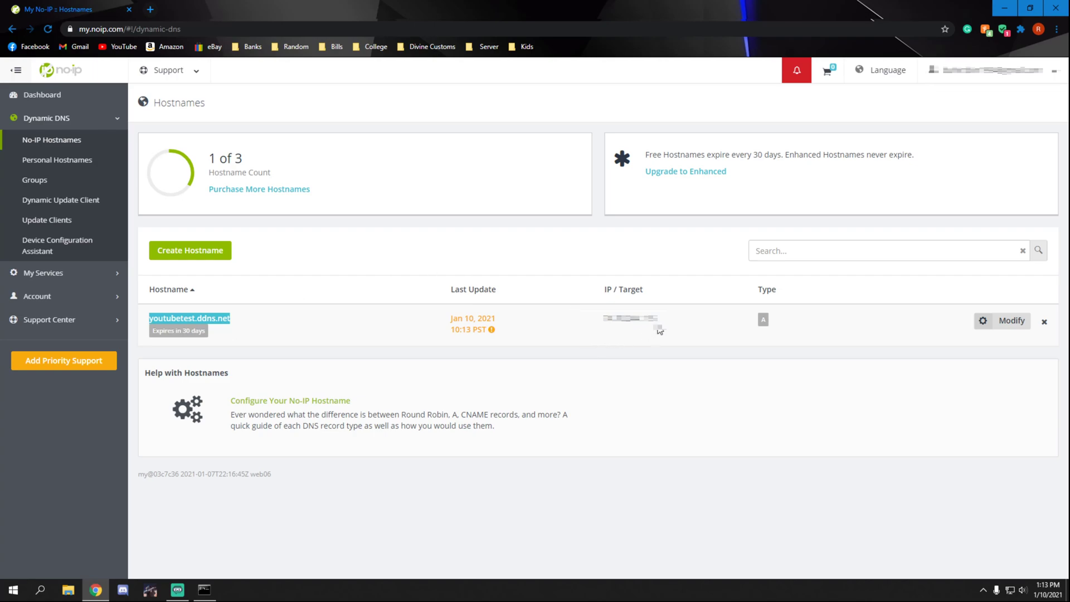
{"action": "left_click_drag", "start_coordinate": [662, 325], "coordinate": [603, 322]}
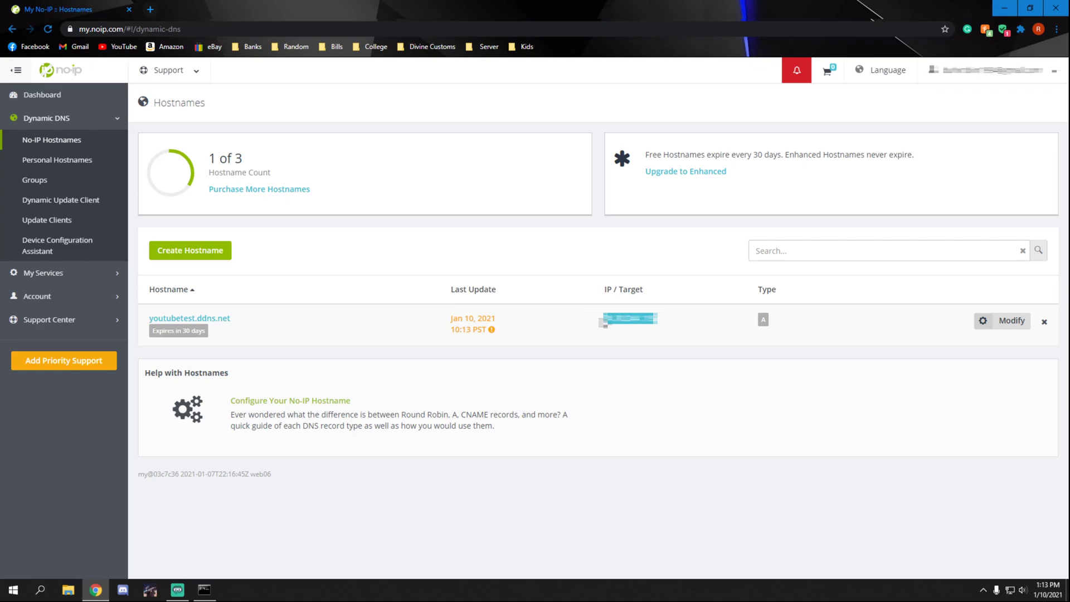
{"action": "left_click", "coordinate": [317, 315]}
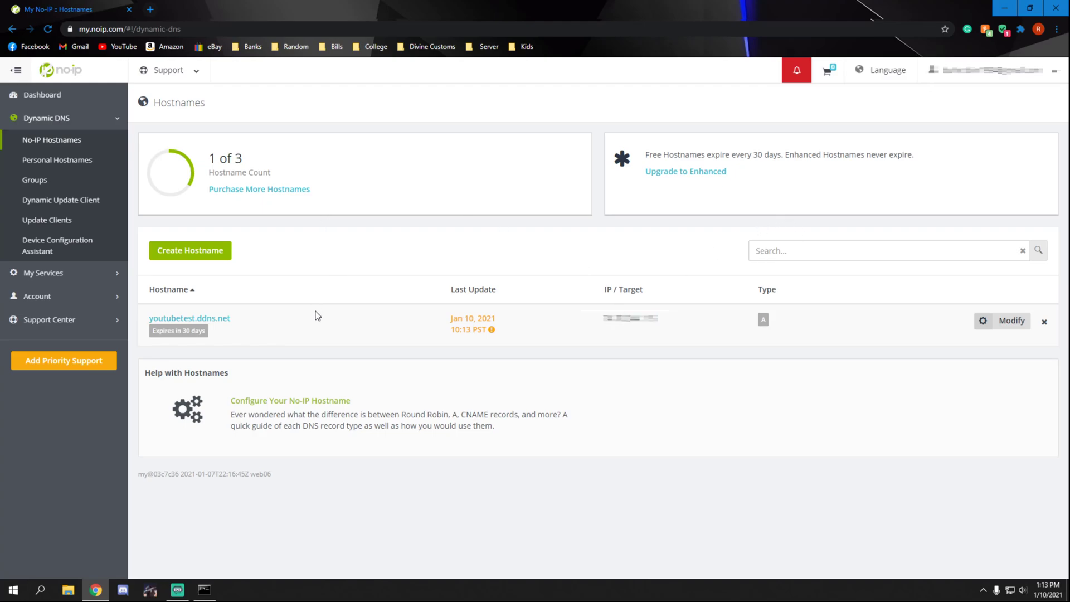
{"action": "left_click_drag", "start_coordinate": [251, 325], "coordinate": [138, 315]}
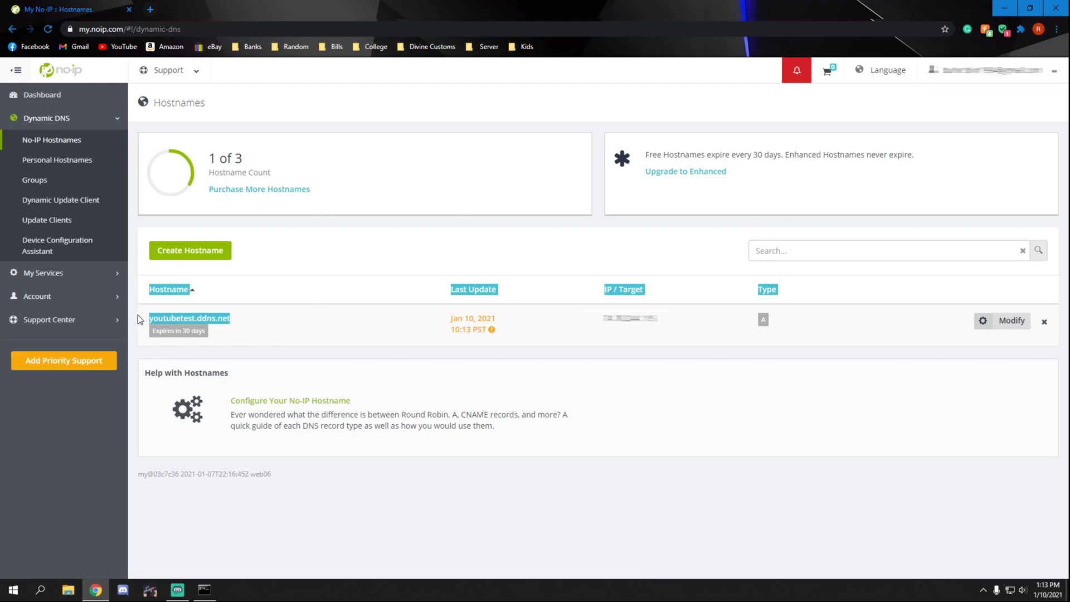
{"action": "left_click", "coordinate": [313, 309]}
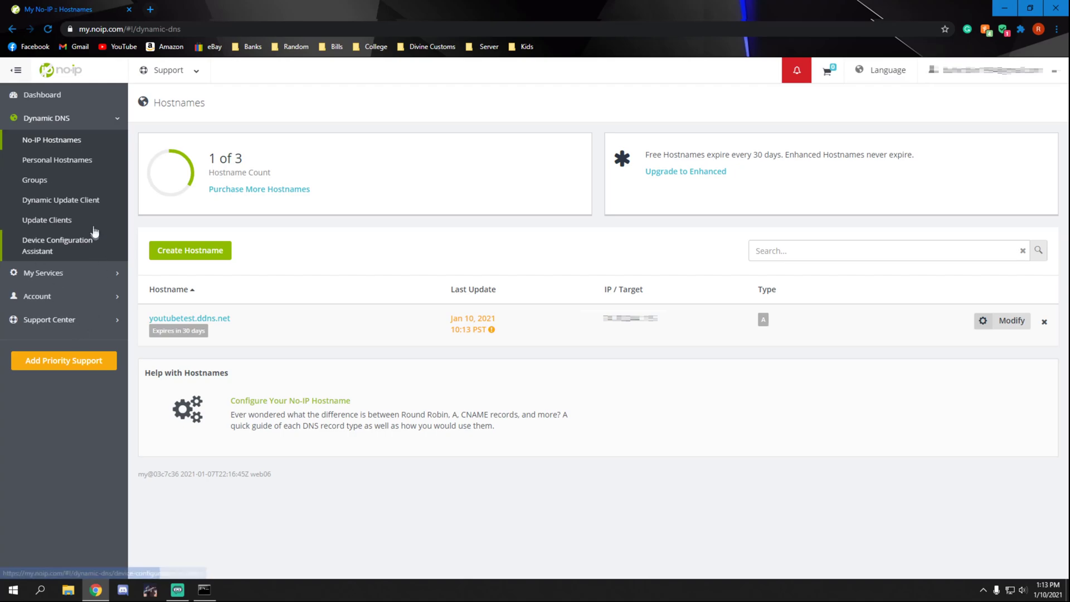
{"action": "left_click", "coordinate": [76, 73]}
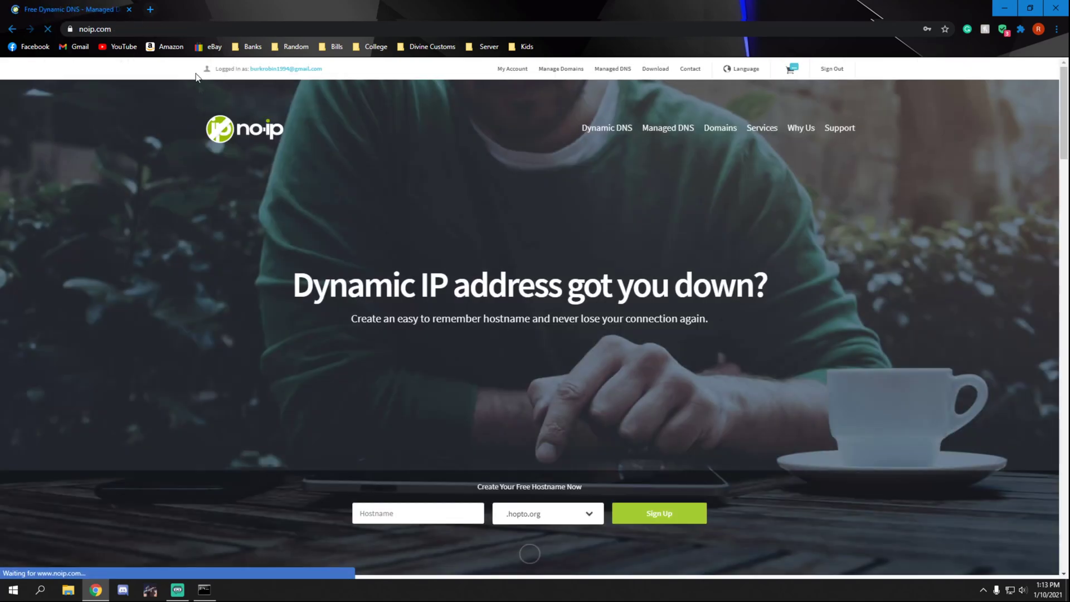
Step: Download the No-IP Windows Dynamic Update Client installer and accept its license agreement
{"action": "left_click", "coordinate": [657, 69]}
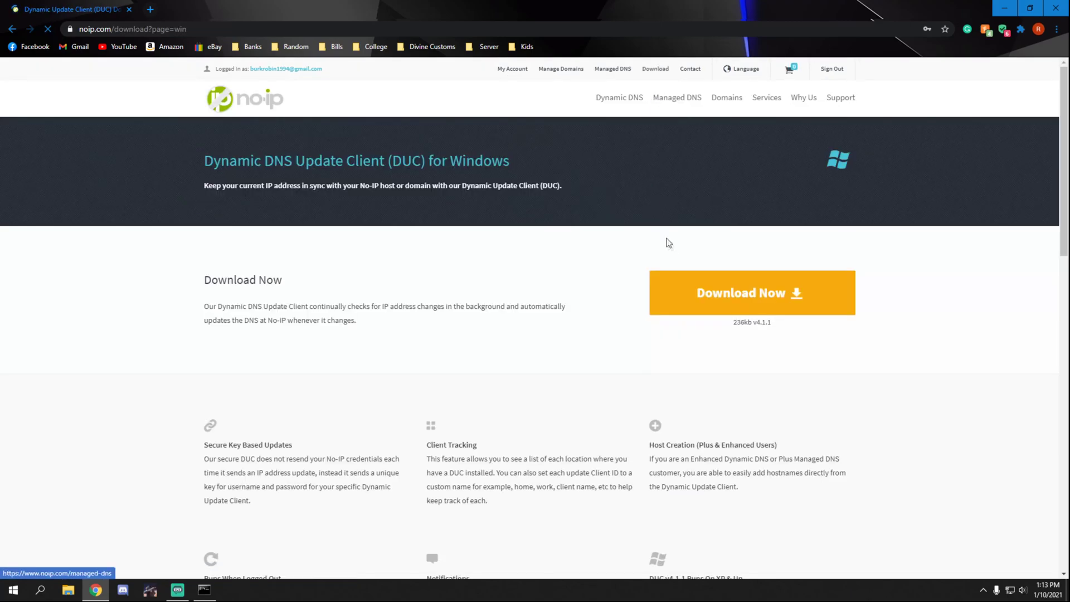
{"action": "left_click", "coordinate": [736, 294]}
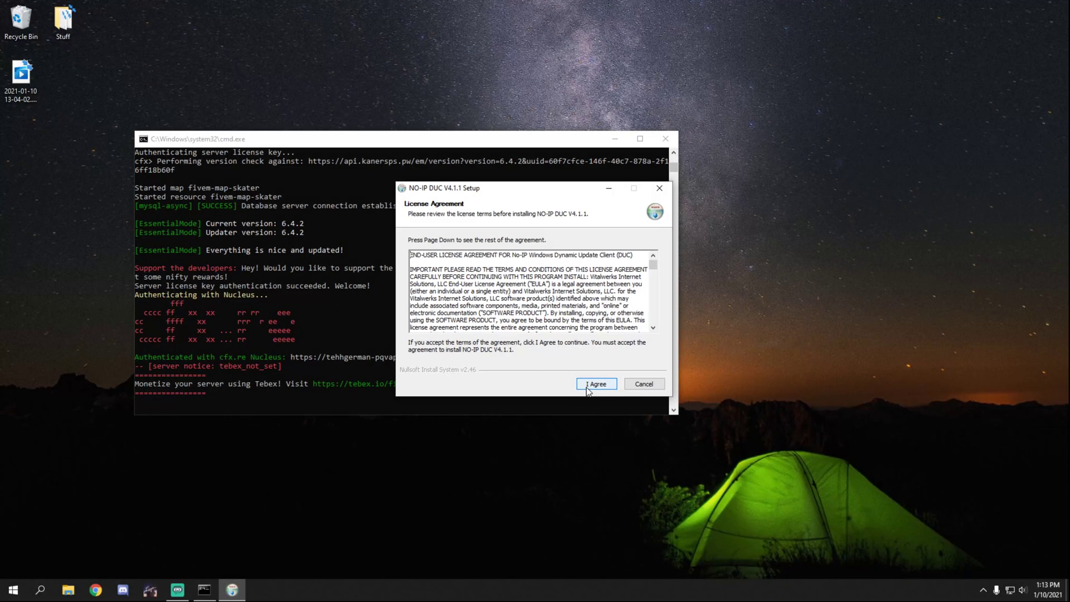
{"action": "left_click", "coordinate": [591, 384]}
Step: Install NO-IP DUC V4.1.1, close the command prompt, launch the client and enter the account e-mail
{"action": "left_click", "coordinate": [595, 388]}
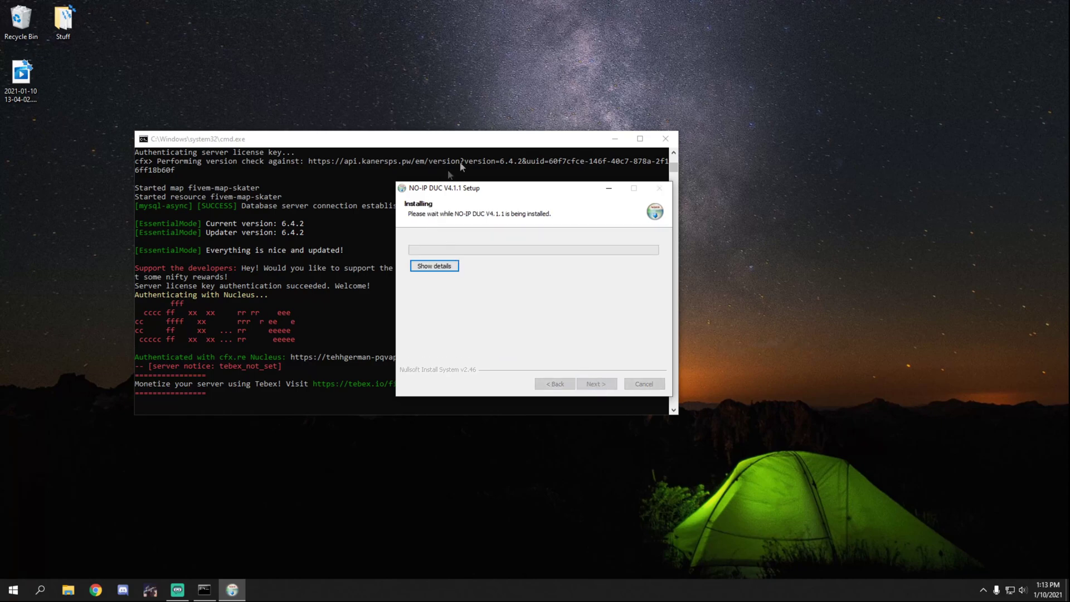
{"action": "left_click", "coordinate": [663, 140]}
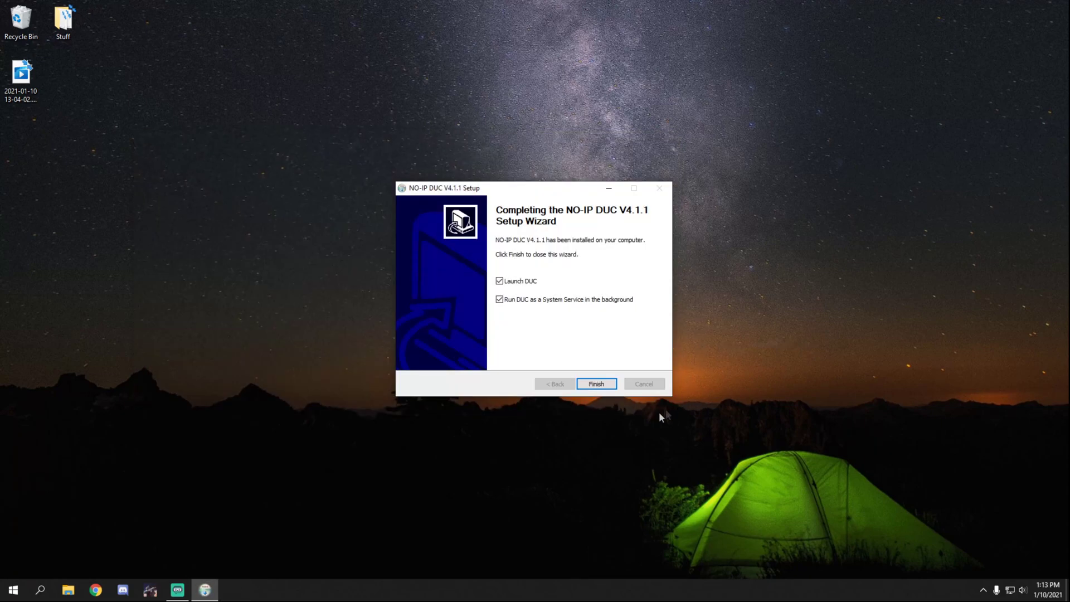
{"action": "left_click", "coordinate": [596, 384]}
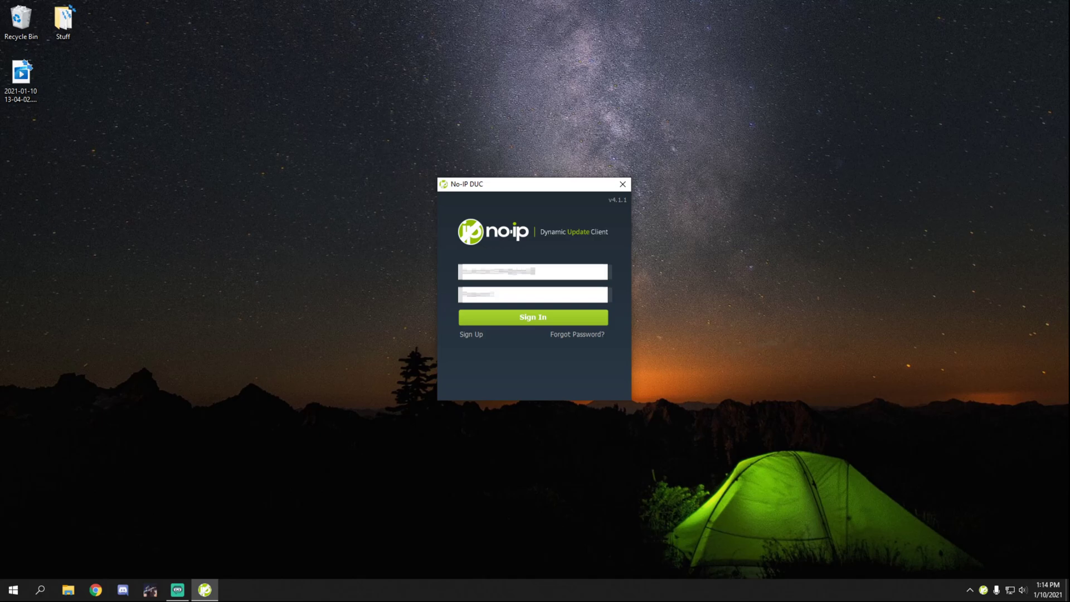
Step: Sign in with the account password and select youtubetest.ddns.net as the host DUC updates
{"action": "key", "text": "Tab"}
{"action": "type", "text": "password123"}
{"action": "key", "text": "Return"}
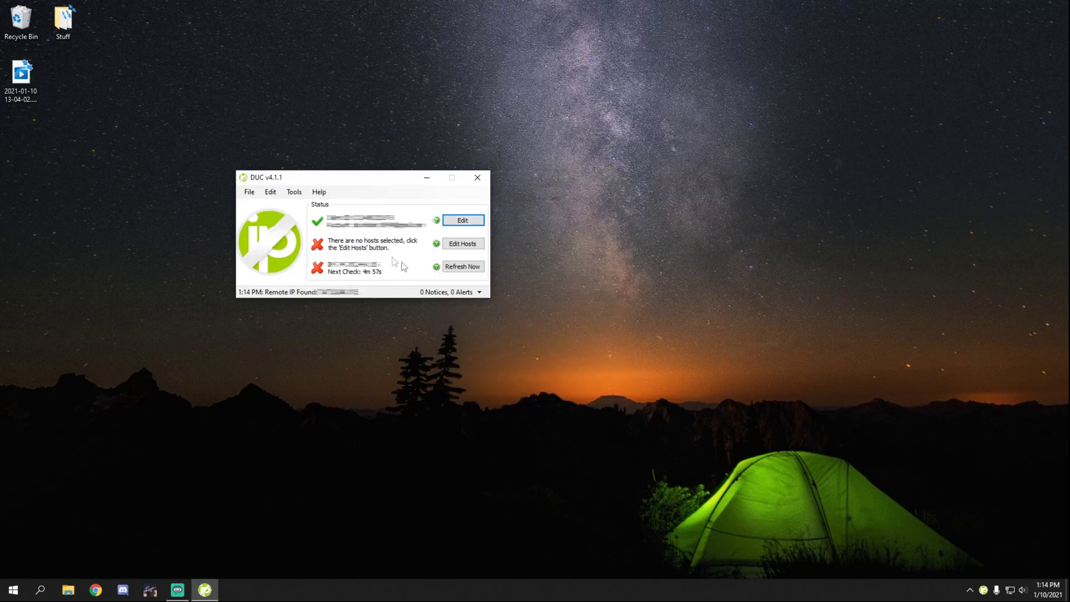
{"action": "left_click", "coordinate": [473, 269]}
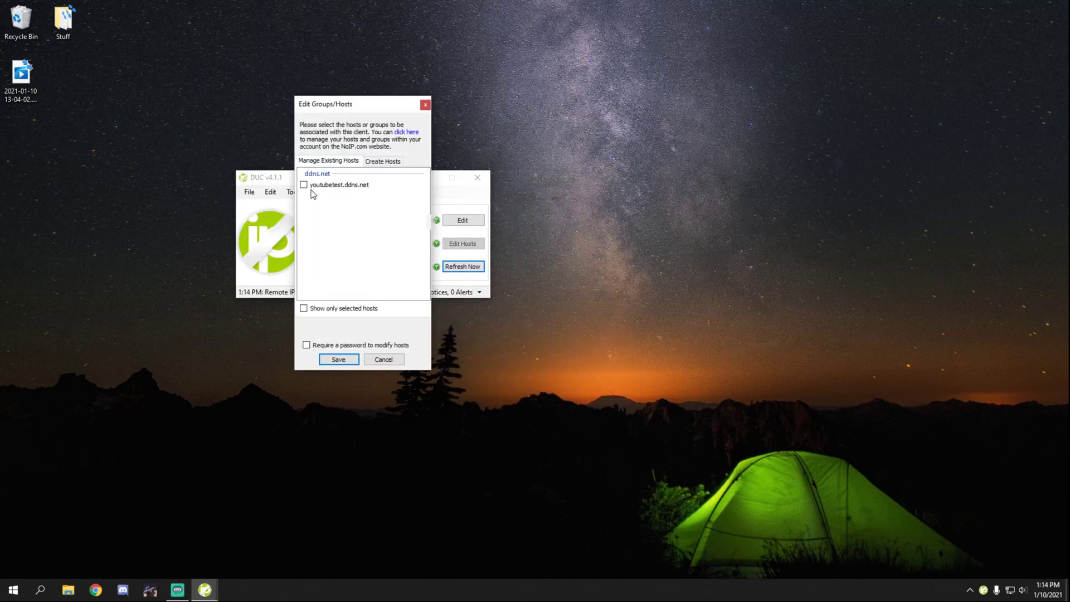
{"action": "left_click", "coordinate": [304, 185]}
{"action": "left_click", "coordinate": [334, 360]}
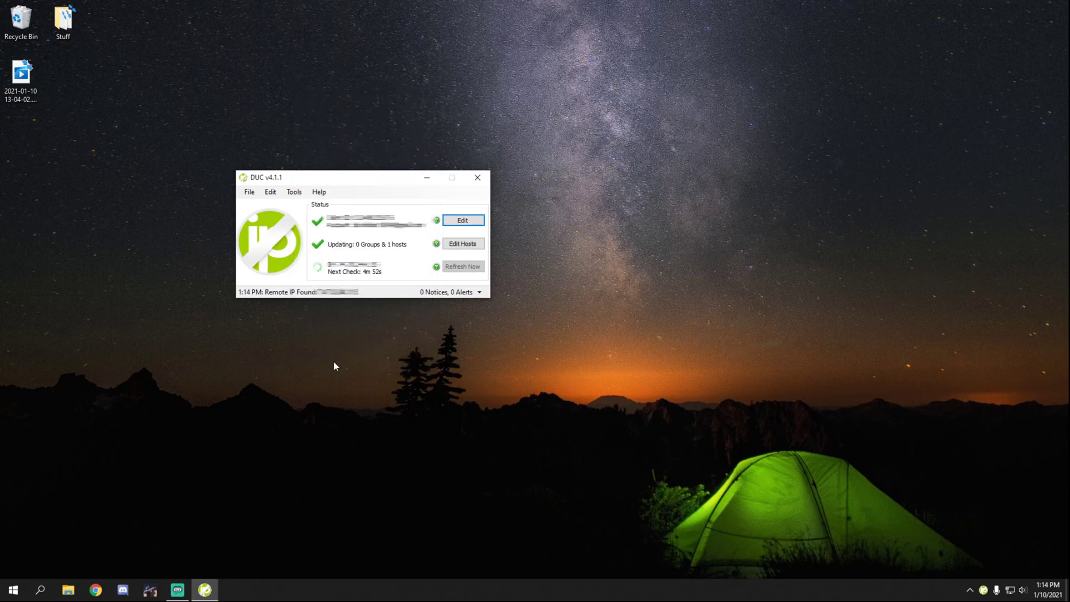
{"action": "left_click_drag", "start_coordinate": [374, 179], "coordinate": [379, 182]}
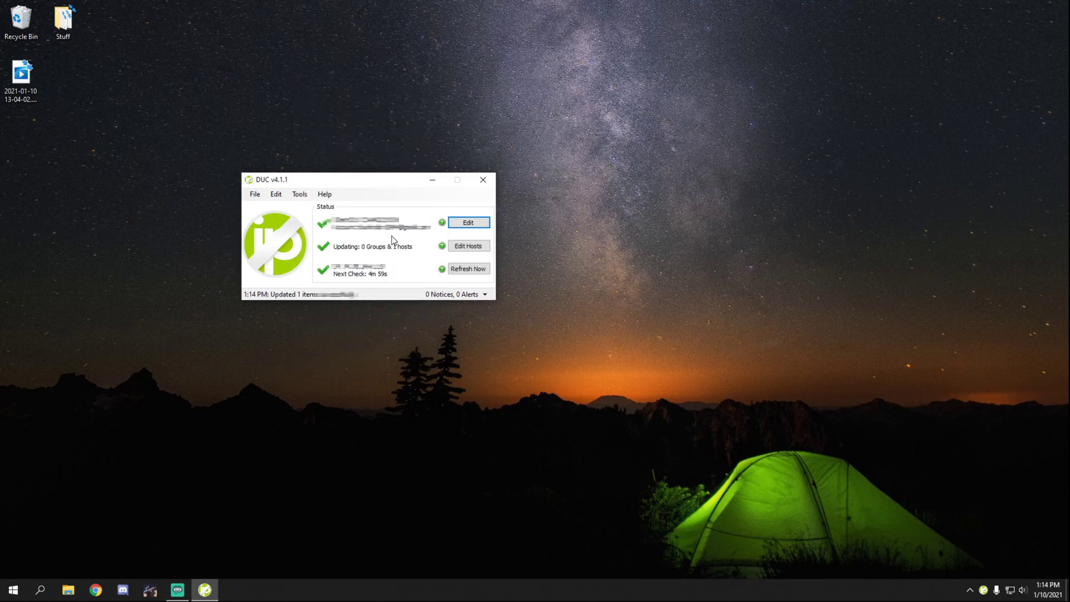